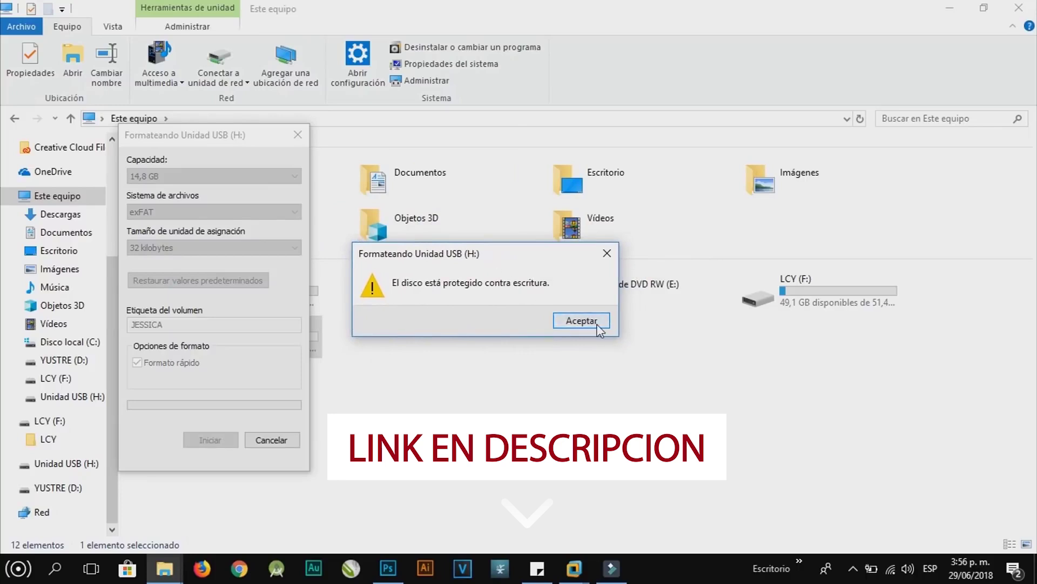
Step: Try to quick-format USB drive H: as FAT32 with an 8192-byte allocation unit, and close the format dialog
click(227, 213)
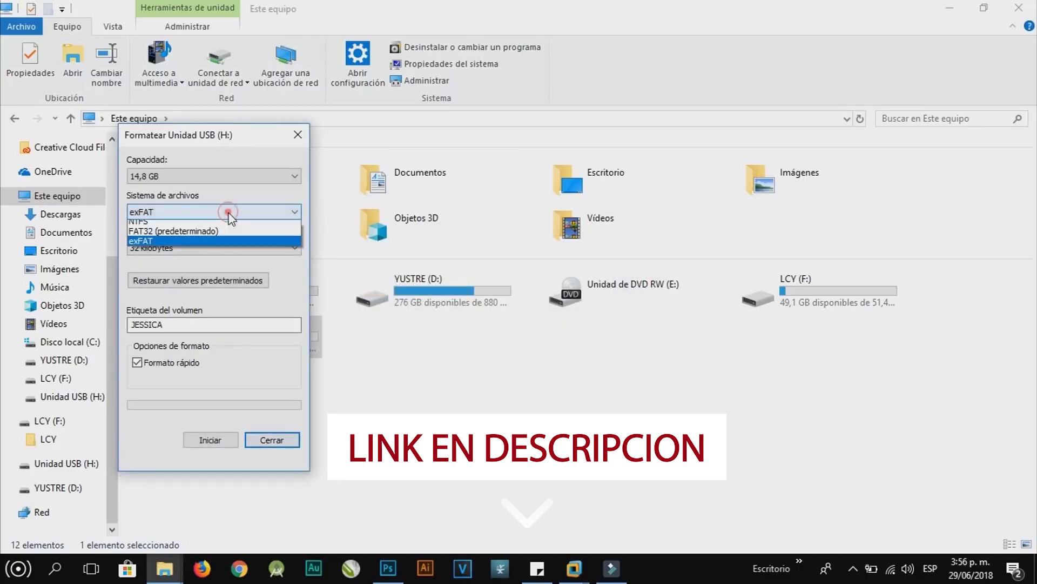
click(199, 234)
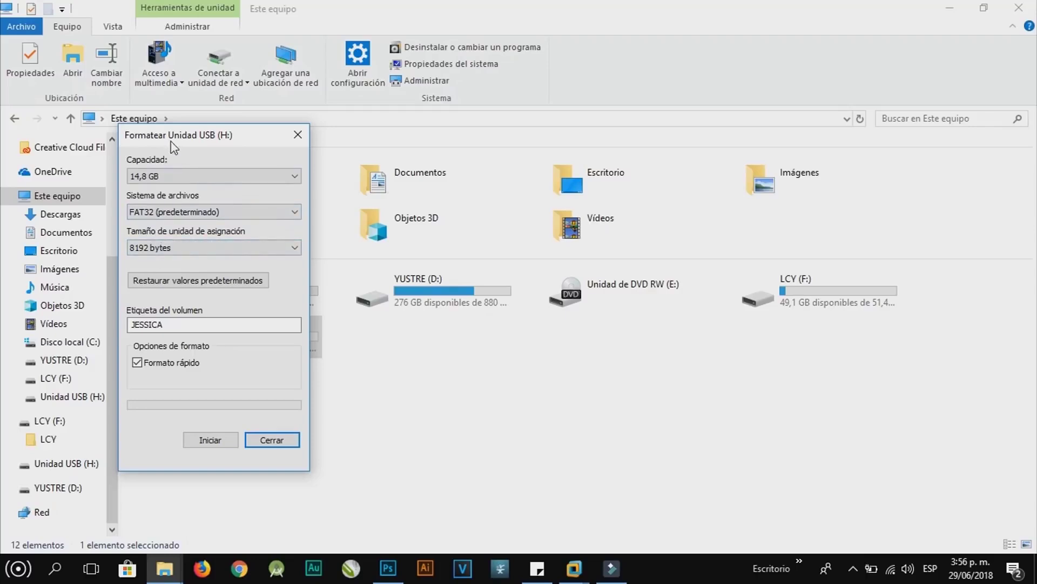
click(210, 440)
click(615, 287)
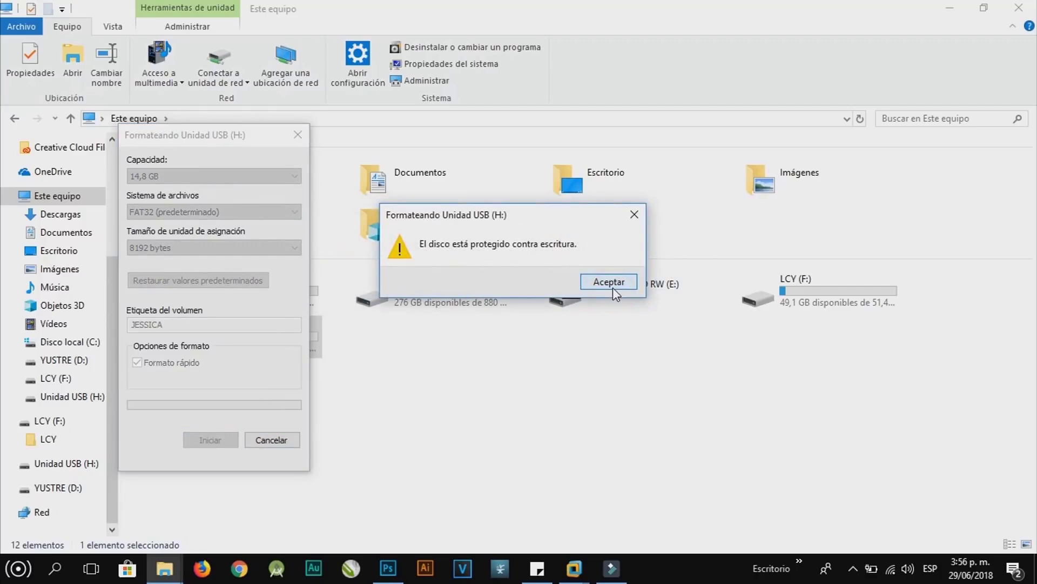
click(609, 283)
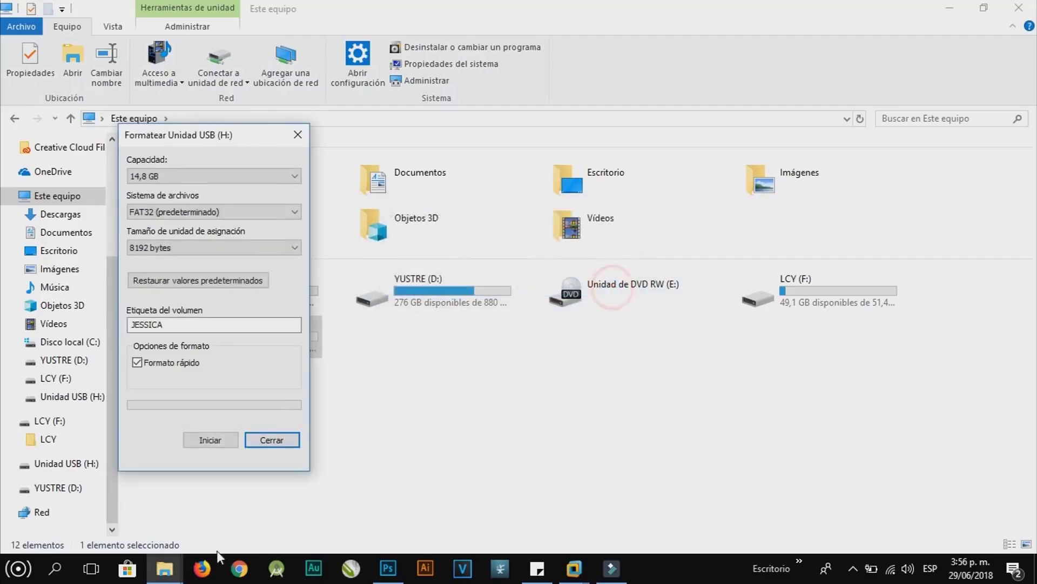
click(272, 439)
right_click(498, 372)
click(553, 428)
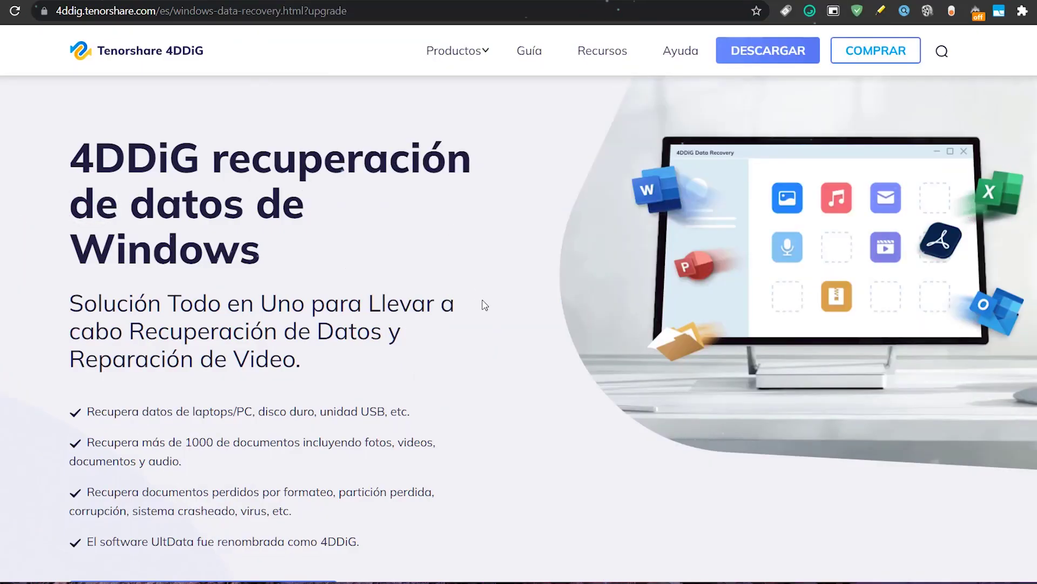
Step: Review the 4DDiG Windows data recovery page: recovery scenarios, recoverable file types, how it works and technical specifications
scroll(518, 303, down, 3)
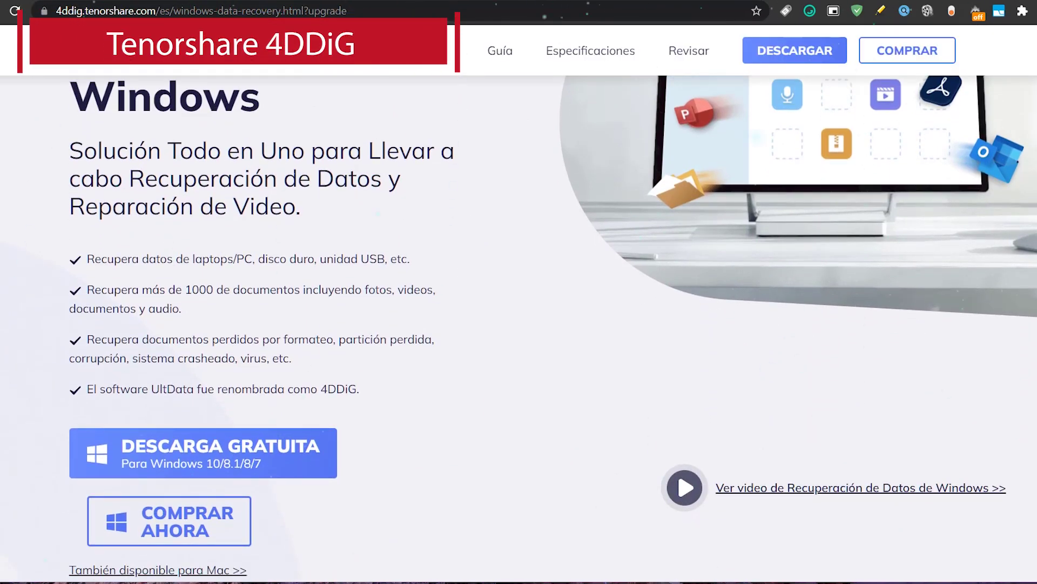
scroll(518, 303, down, 1)
scroll(519, 303, down, 5)
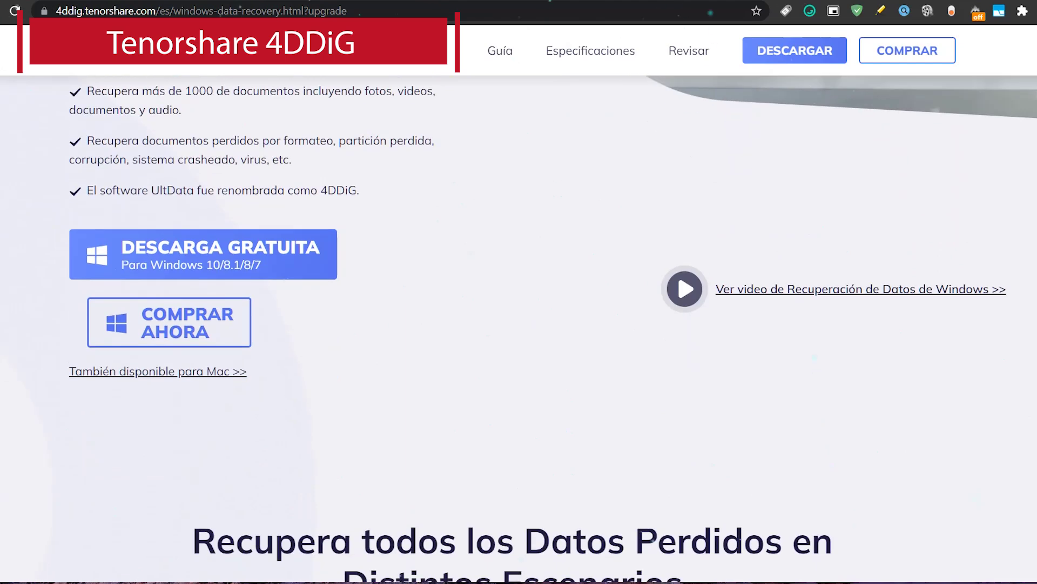
scroll(519, 302, down, 8)
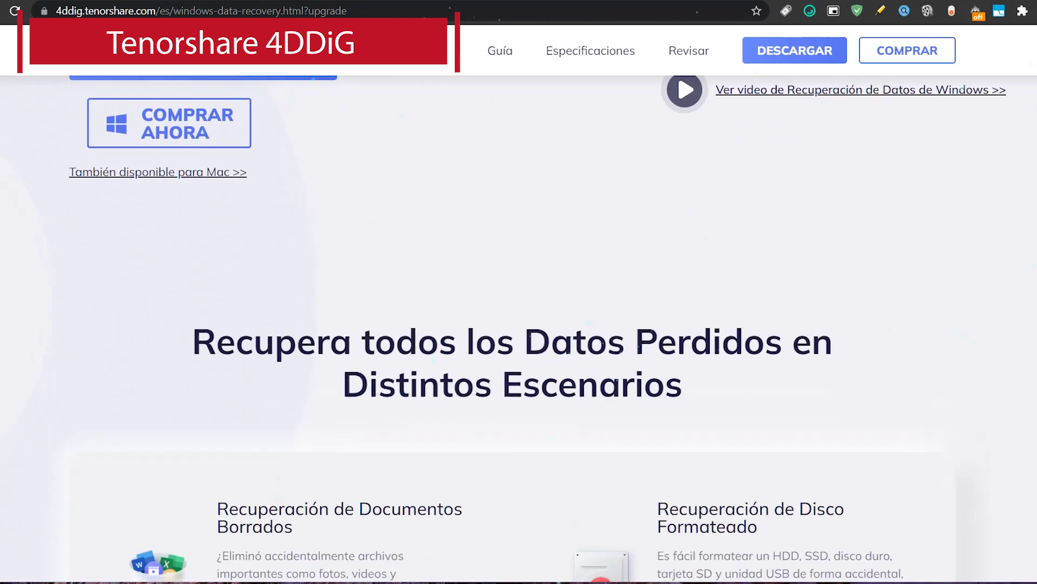
scroll(519, 303, down, 1)
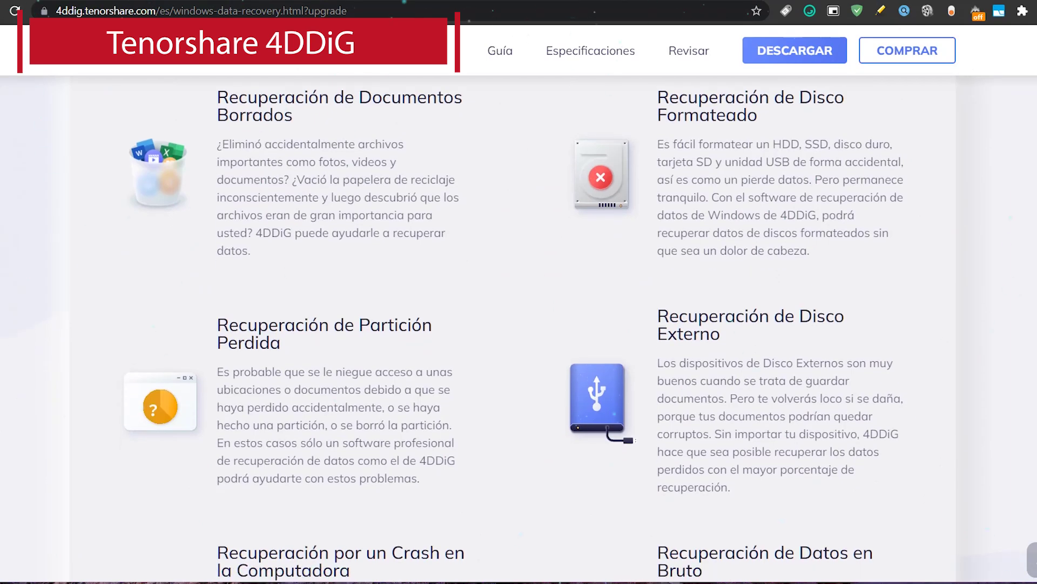
scroll(519, 303, down, 5)
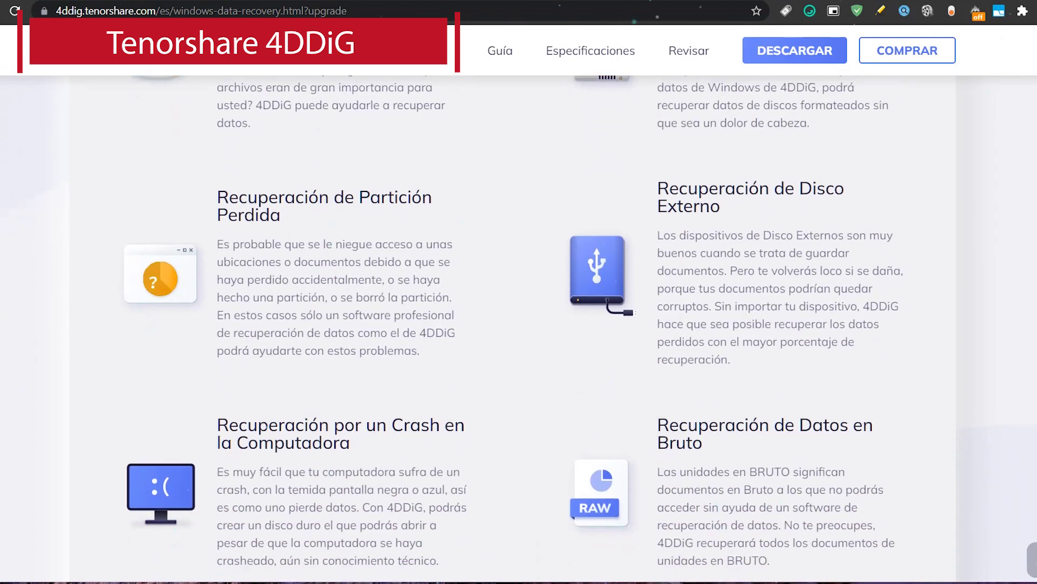
scroll(519, 303, down, 1)
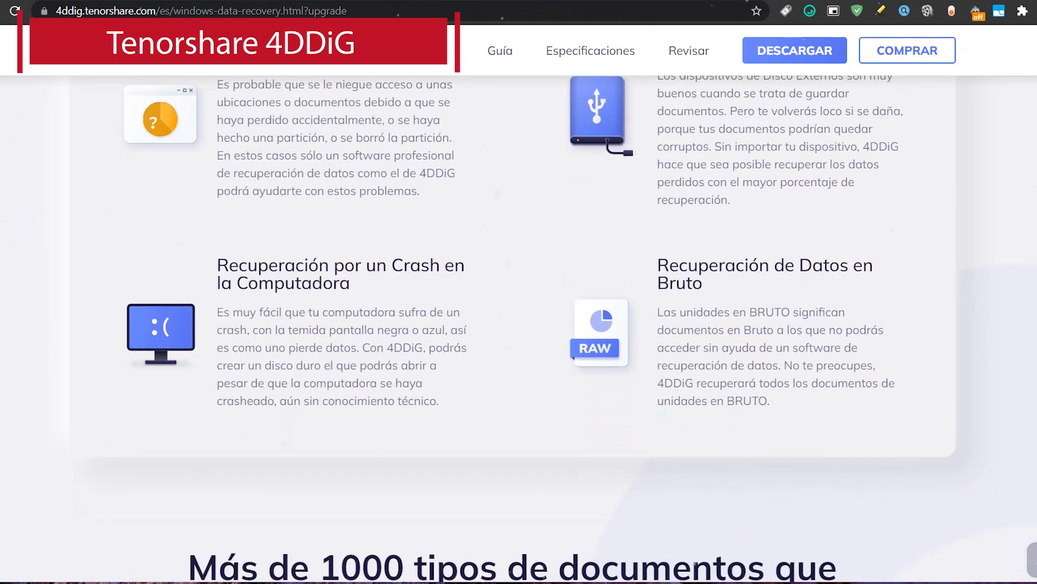
scroll(518, 325, down, 1)
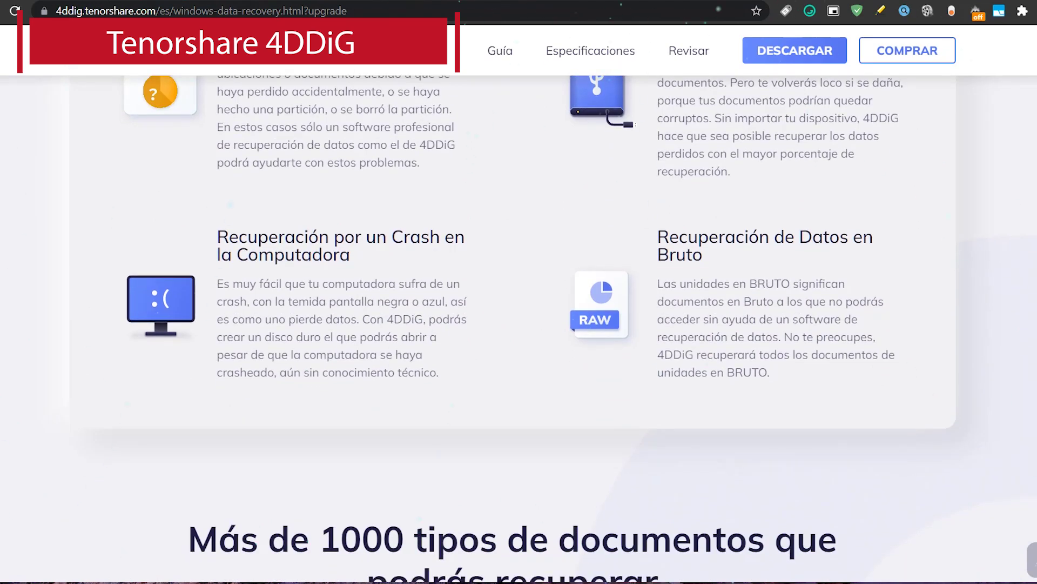
scroll(519, 303, down, 12)
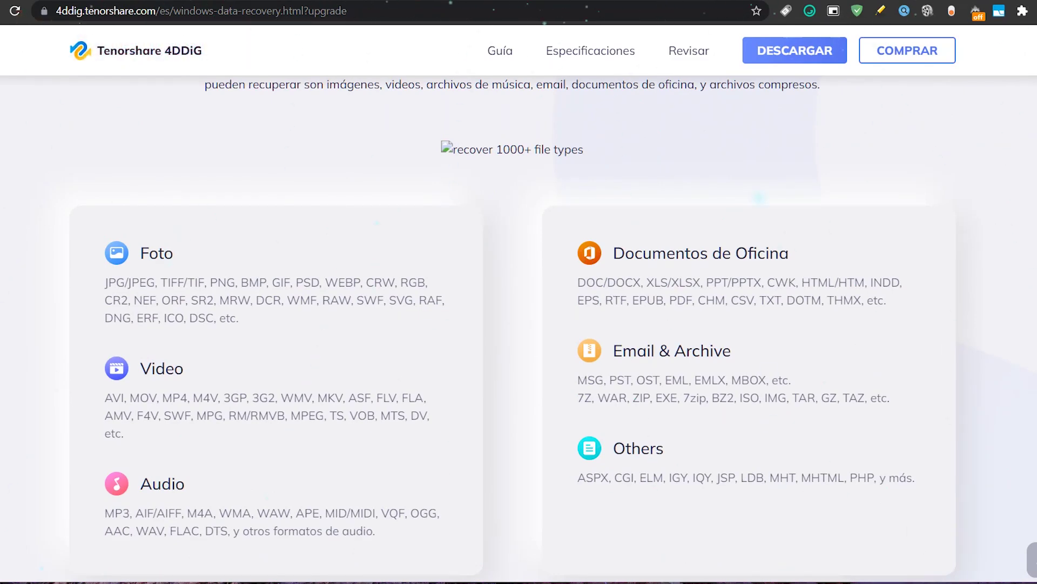
scroll(519, 324, down, 19)
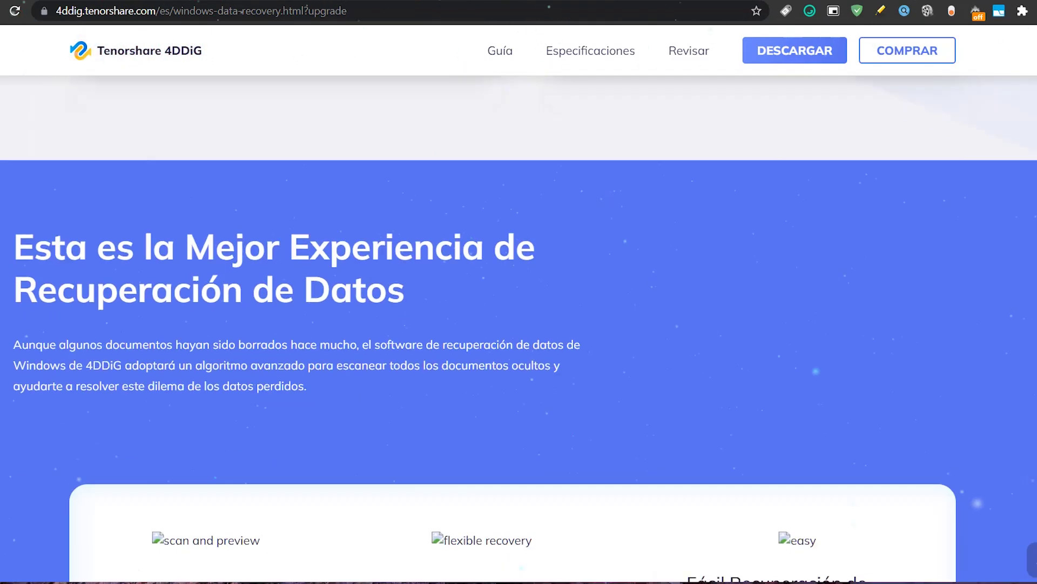
scroll(518, 324, down, 12)
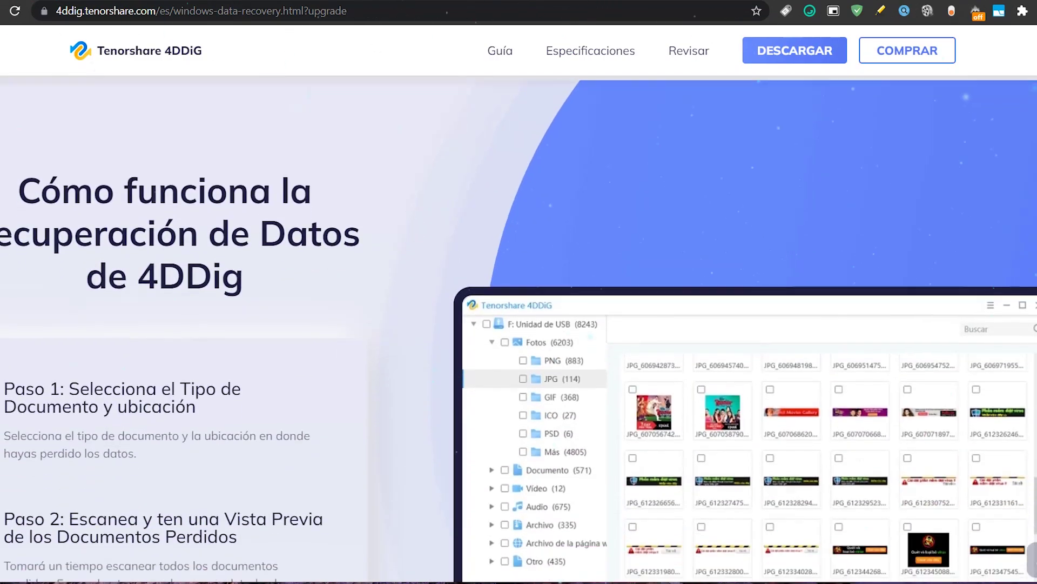
scroll(518, 324, down, 10)
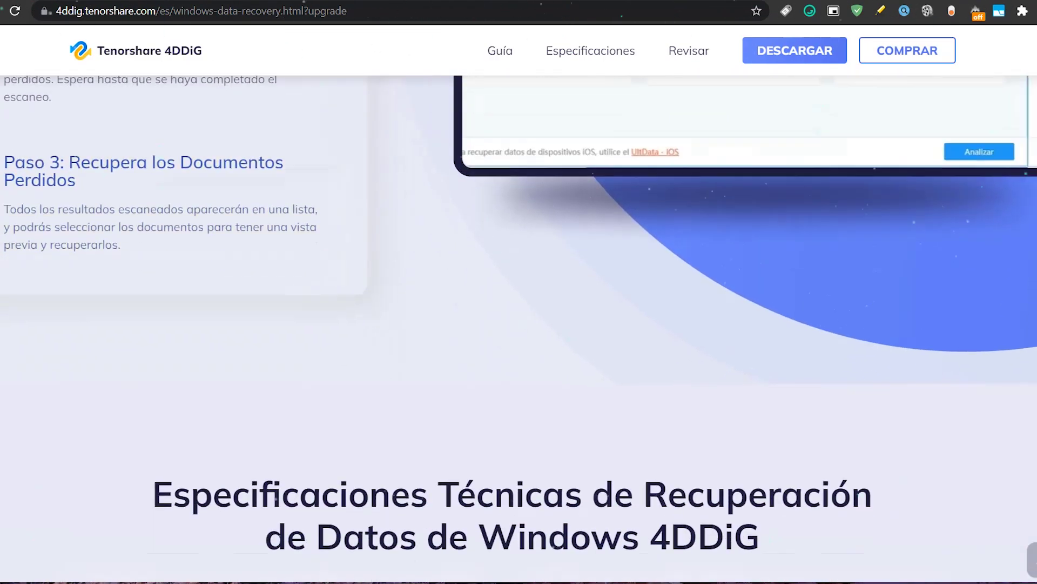
scroll(519, 324, down, 6)
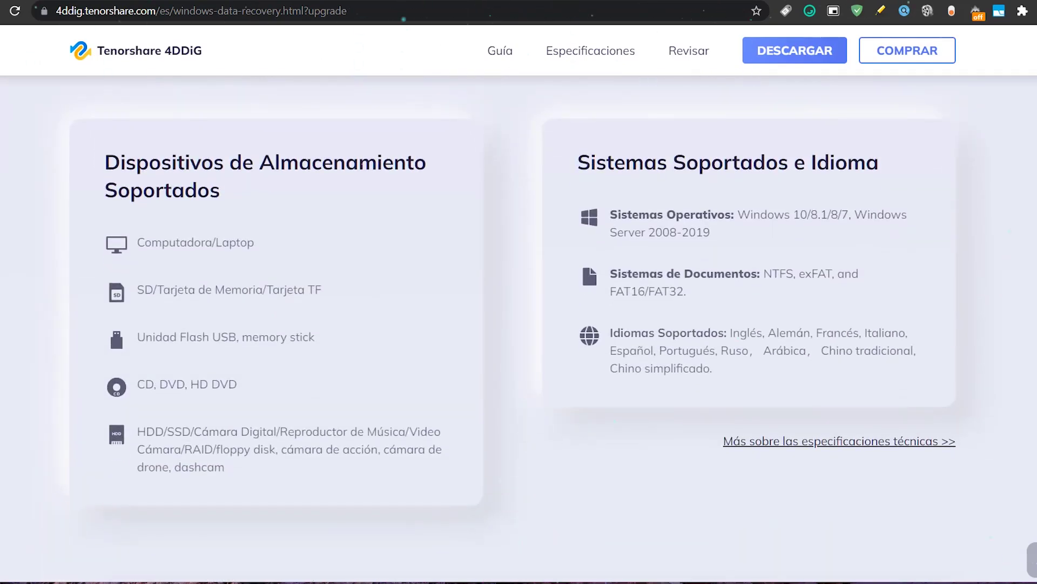
scroll(519, 324, down, 11)
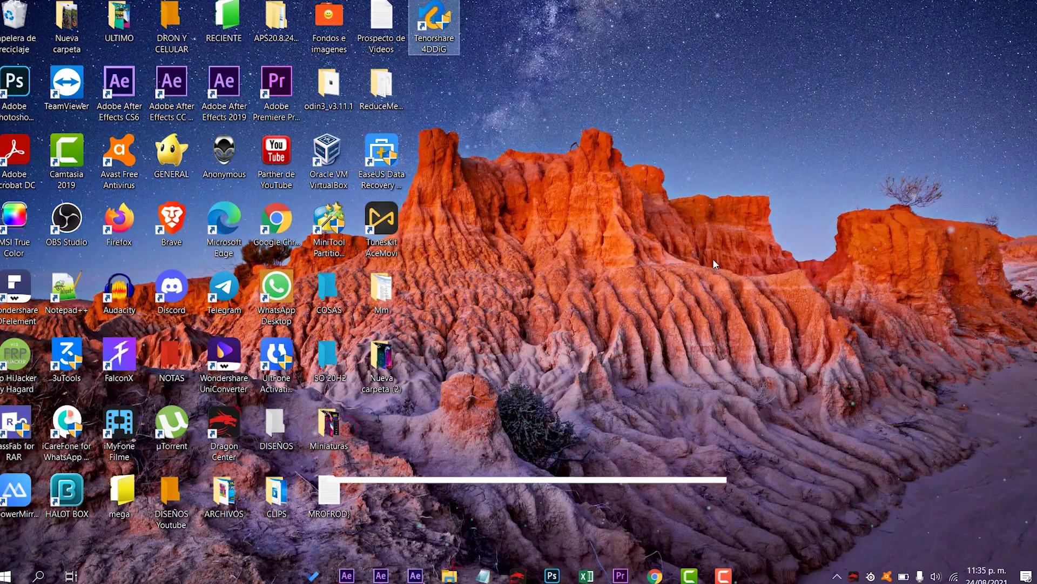
Step: Switch to File Explorer, try to open USB drive D:, decline formatting it, and return to the desktop
key(super+e)
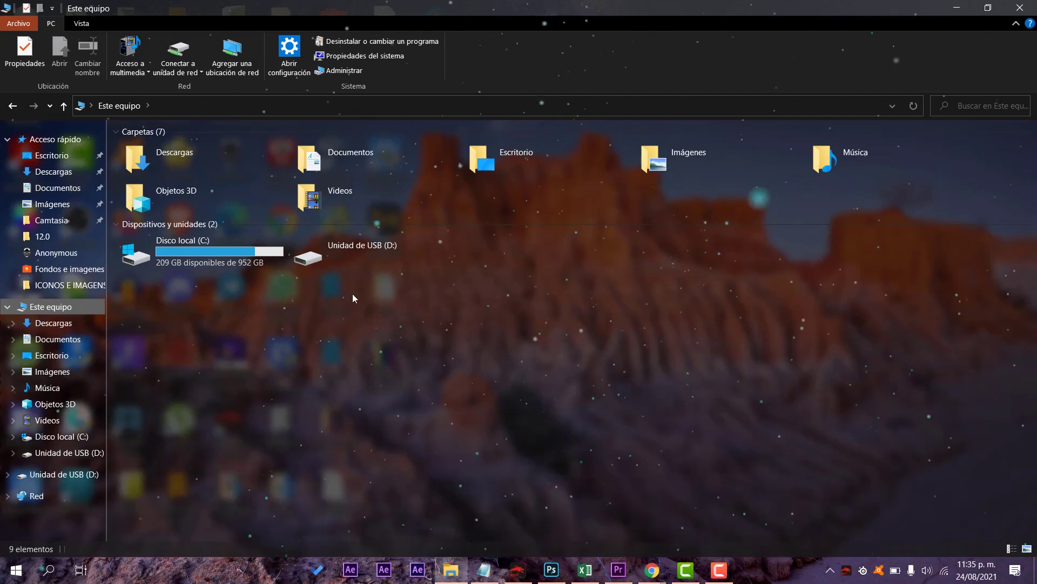
click(351, 251)
double_click(351, 251)
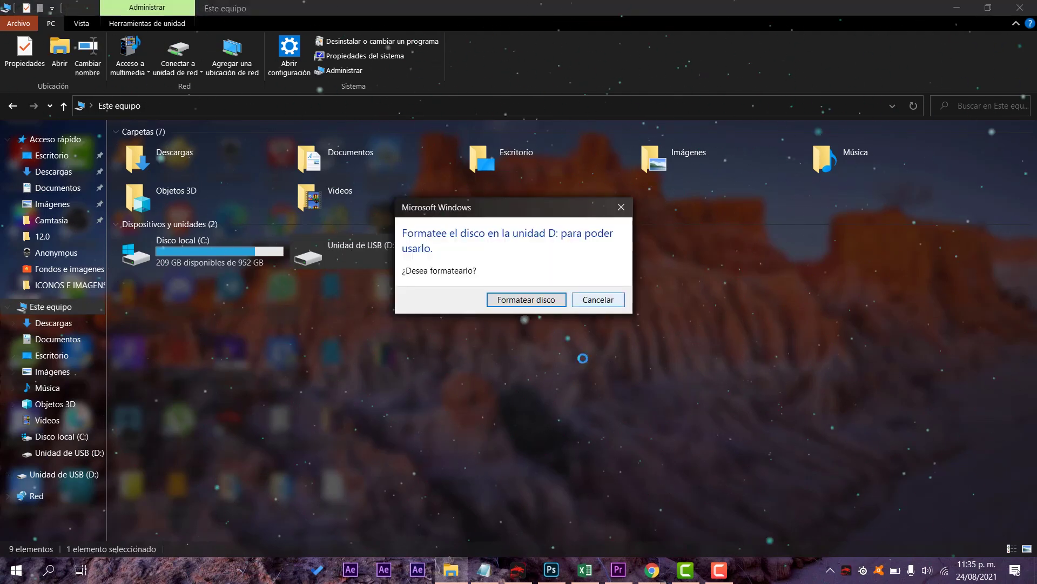
drag(486, 214, 543, 248)
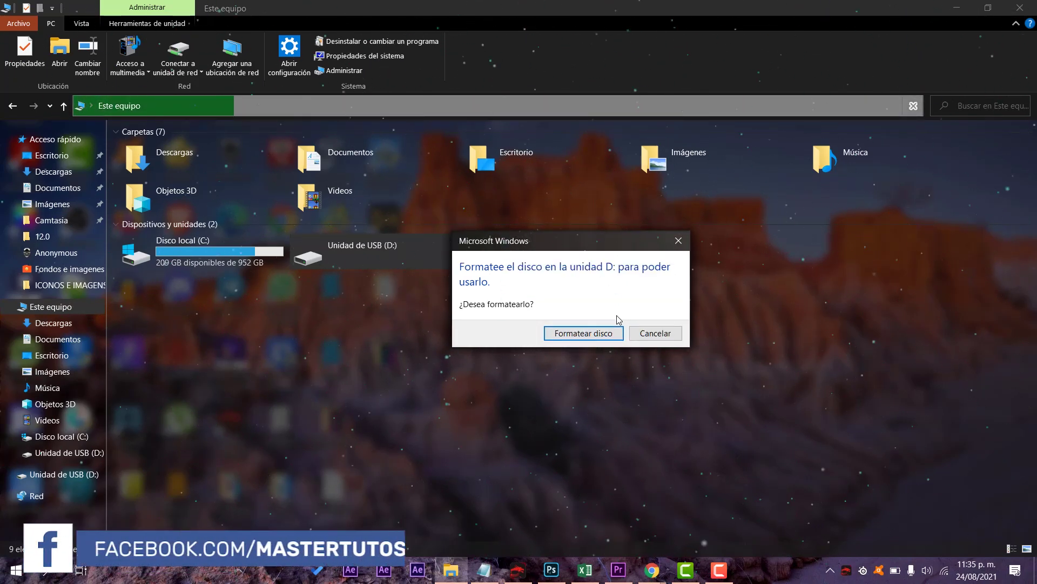
click(652, 333)
click(451, 569)
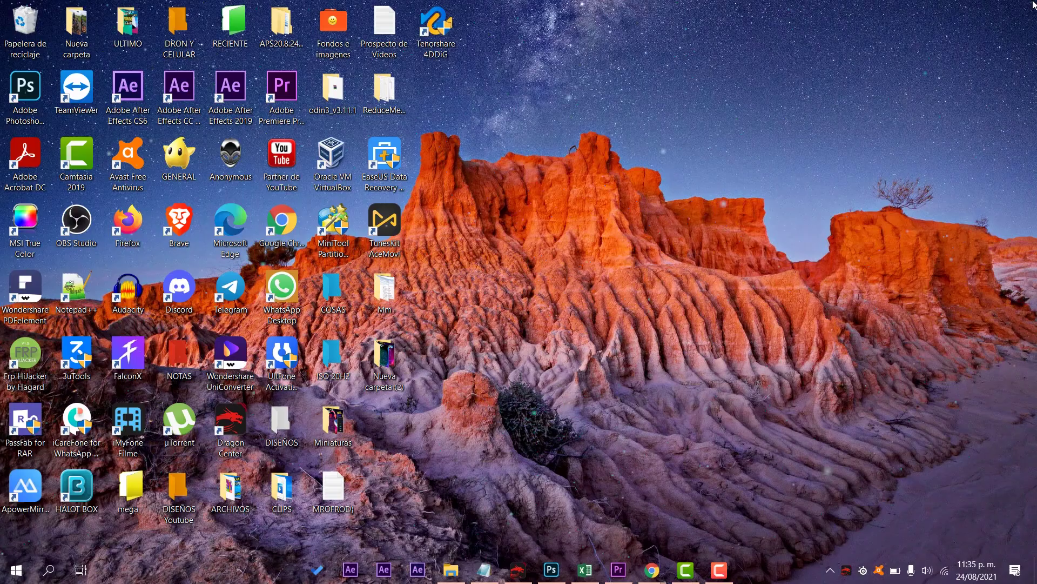
Step: Launch Tenorshare 4DDiG and start scanning the lost USB partition Partición perdida-1
click(434, 53)
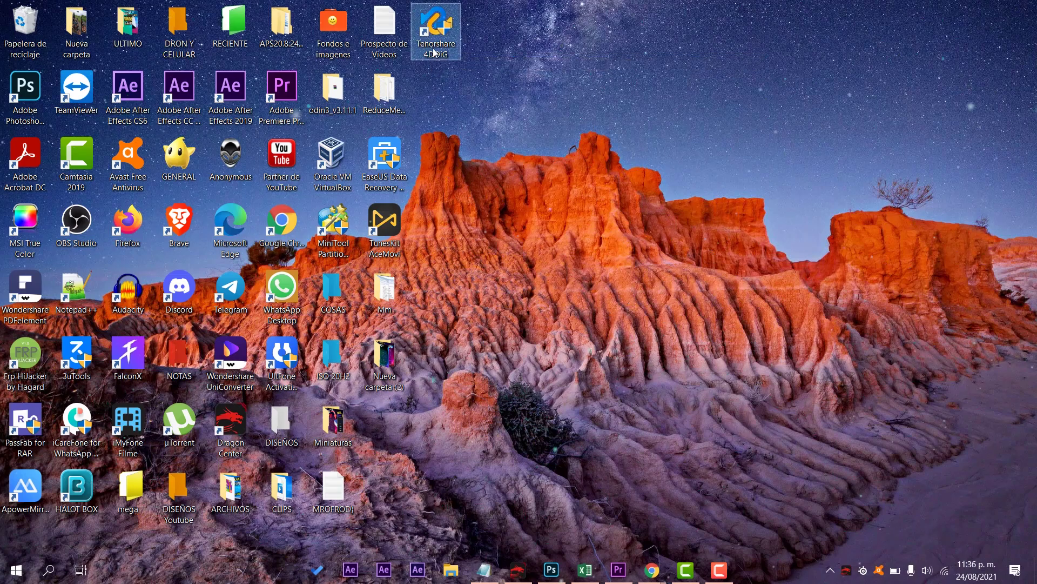
click(578, 97)
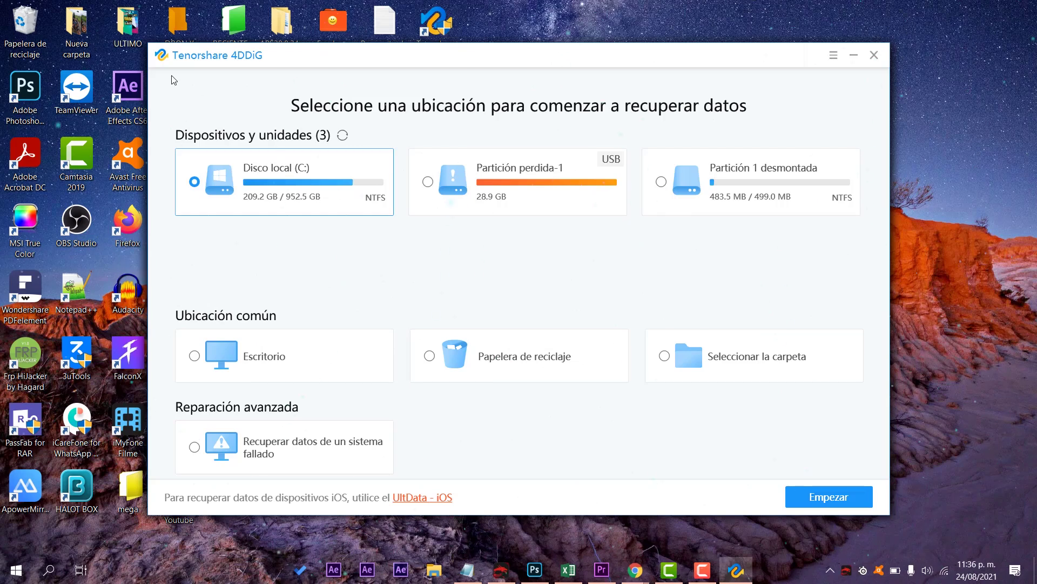
click(521, 205)
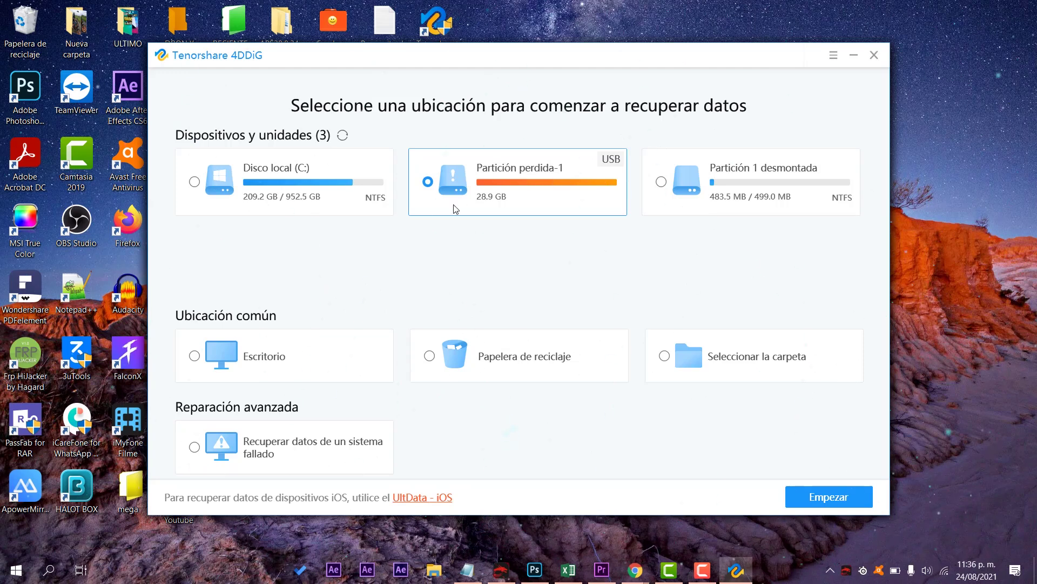
click(709, 201)
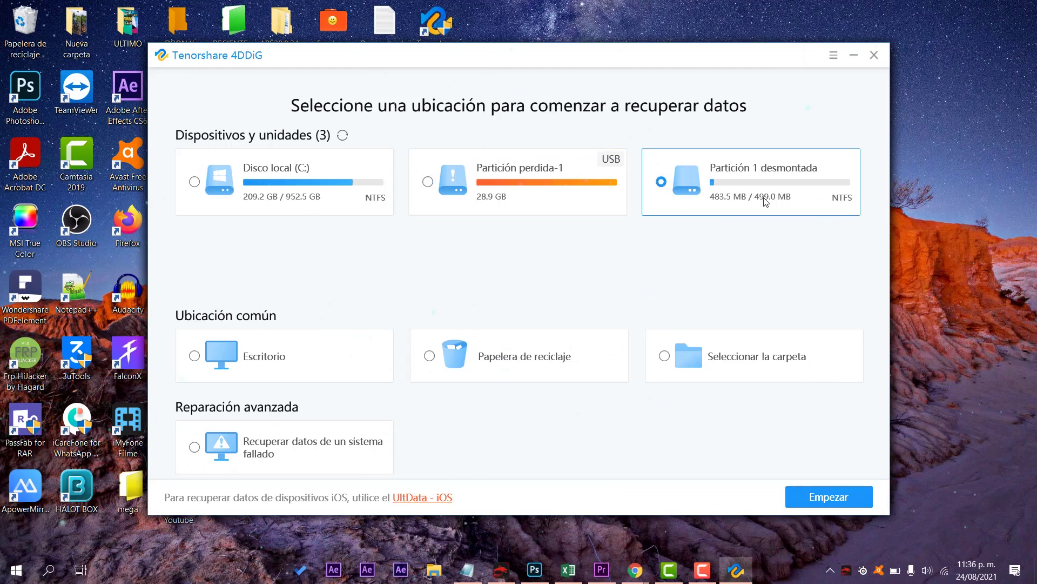
click(605, 194)
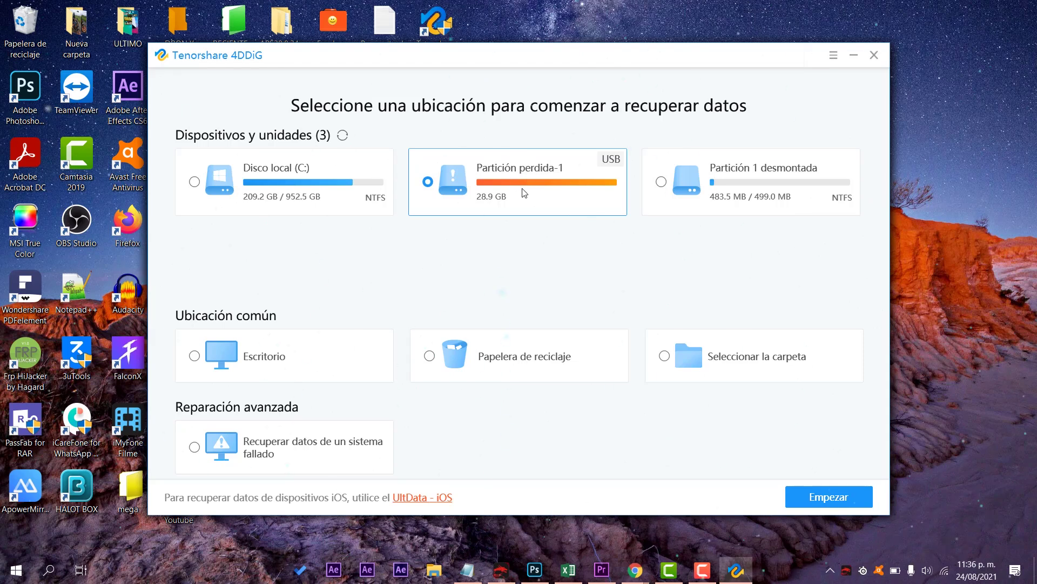
click(829, 496)
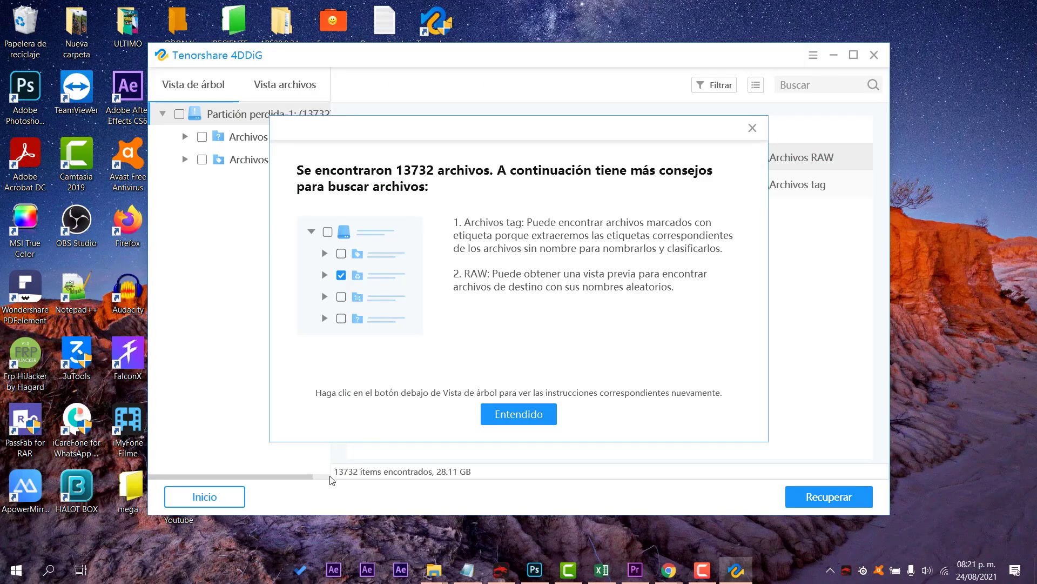
Step: Read and dismiss the tips about tag and RAW files shown over the scan results
mouse_move(502, 133)
mouse_down()
mouse_move(486, 127)
mouse_move(499, 127)
mouse_up()
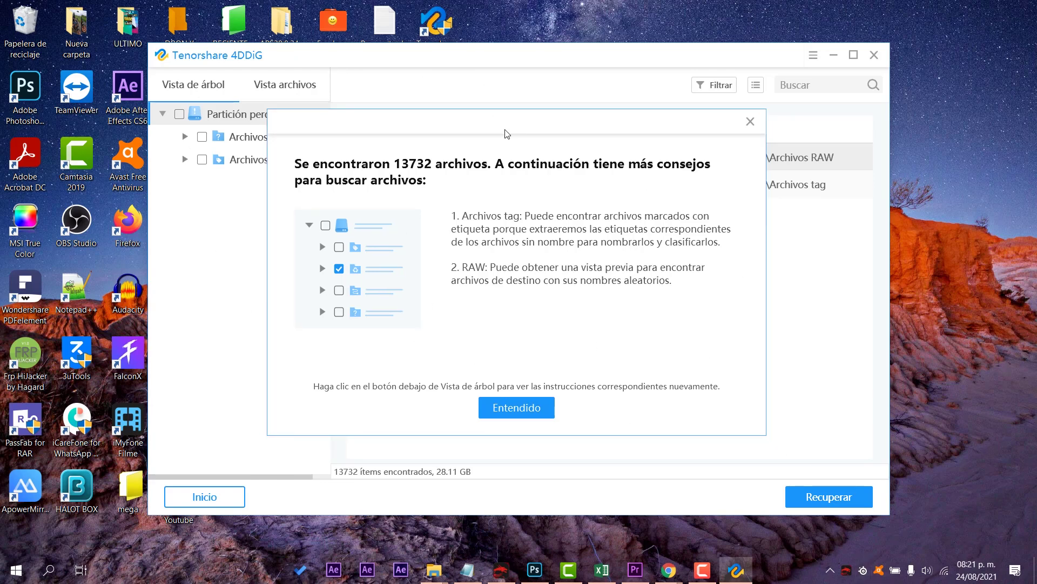
drag(512, 140, 516, 151)
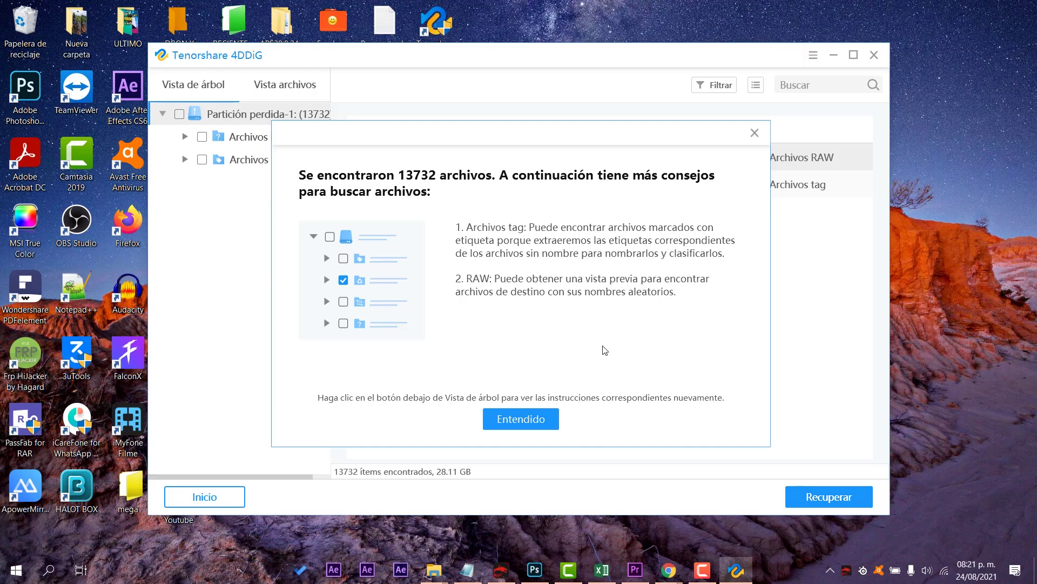
click(540, 416)
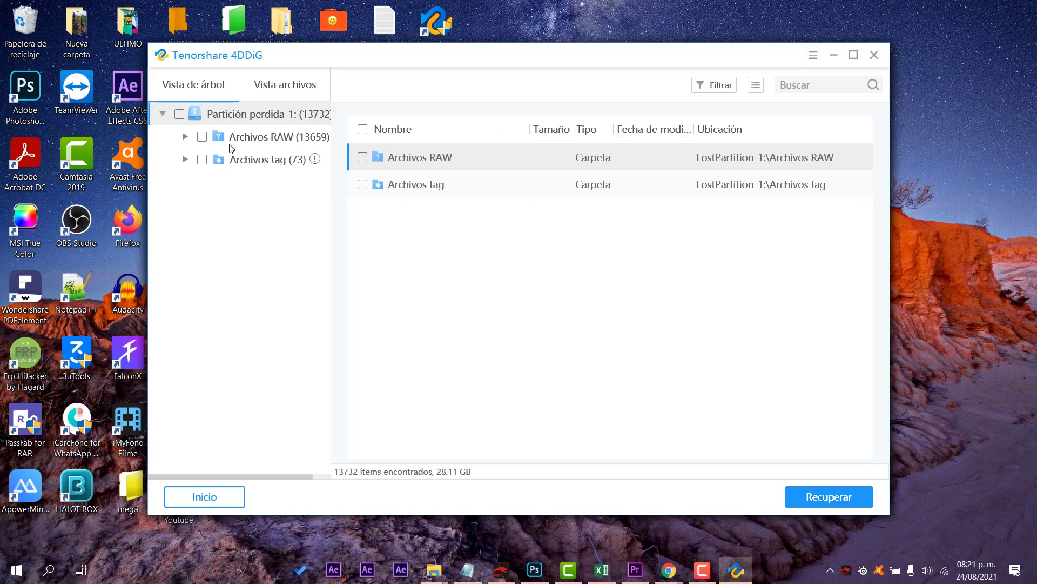
Step: Look through the subfolders of Archivos RAW, collapse the folder again, and display the scan results grouped by file type
click(266, 136)
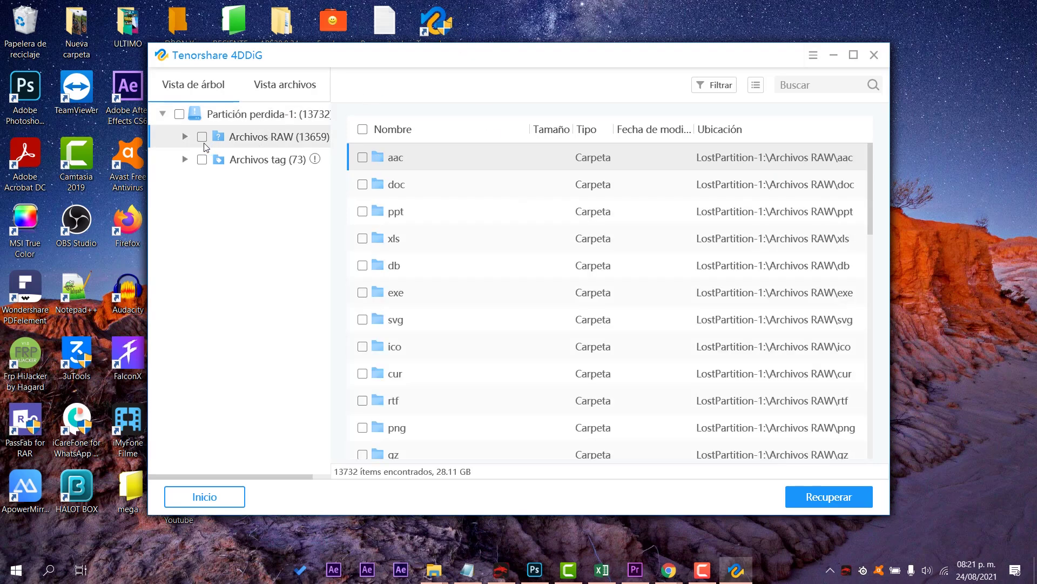
click(186, 137)
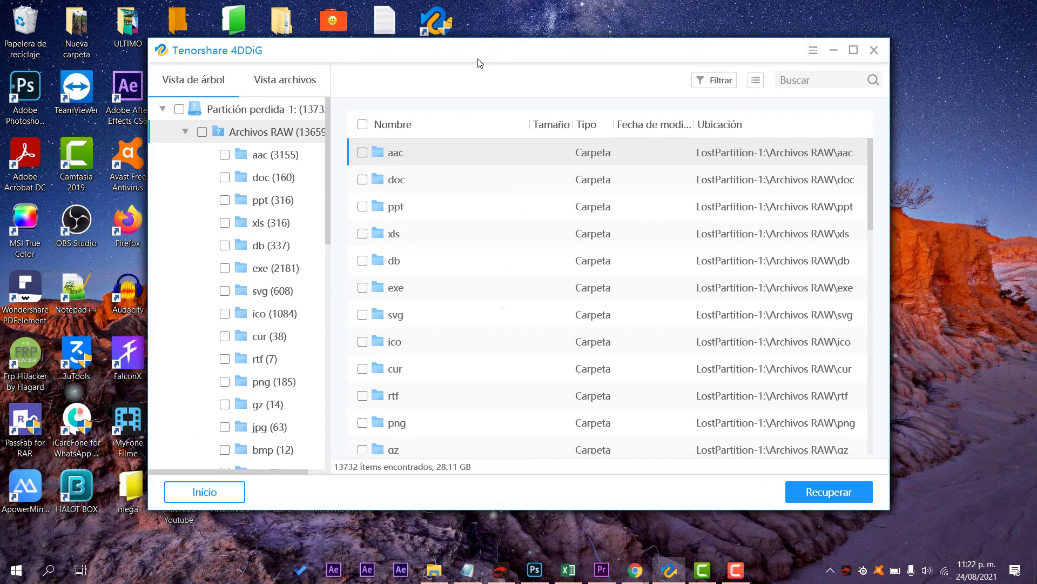
click(186, 135)
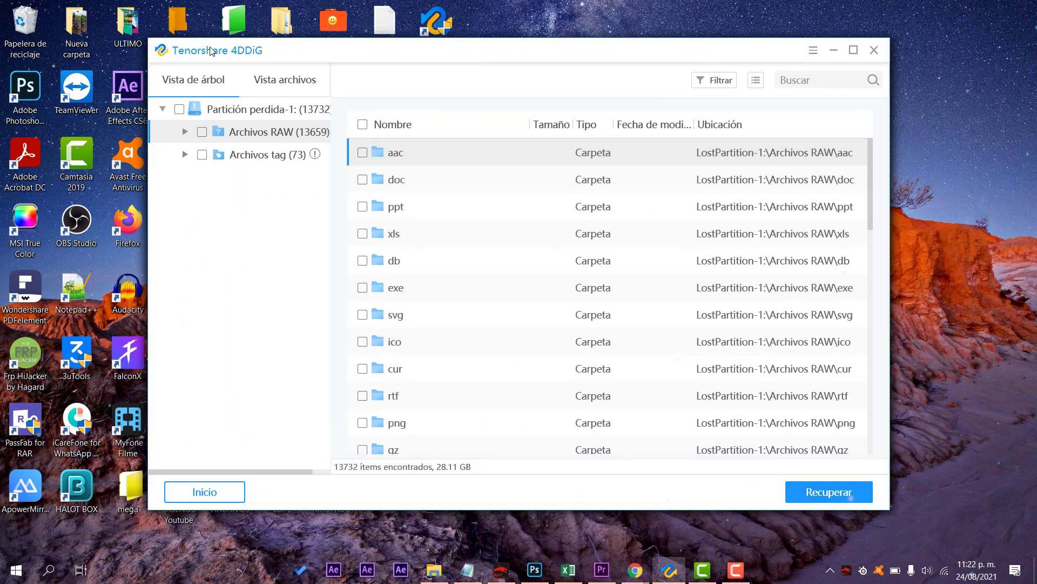
click(308, 85)
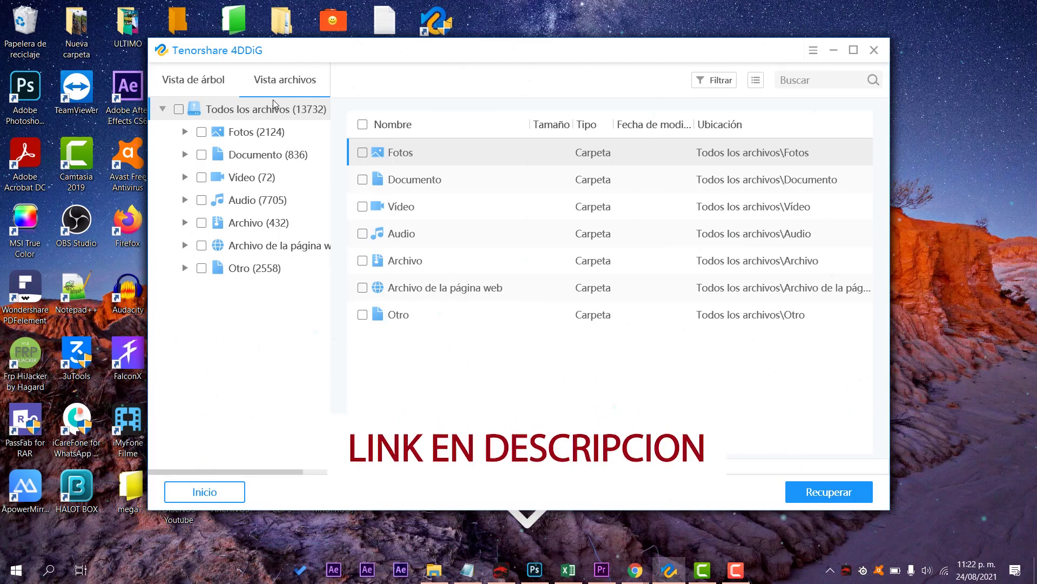
Step: Expand the Fotos category and browse its PSD, ICO and PNG file lists
click(184, 132)
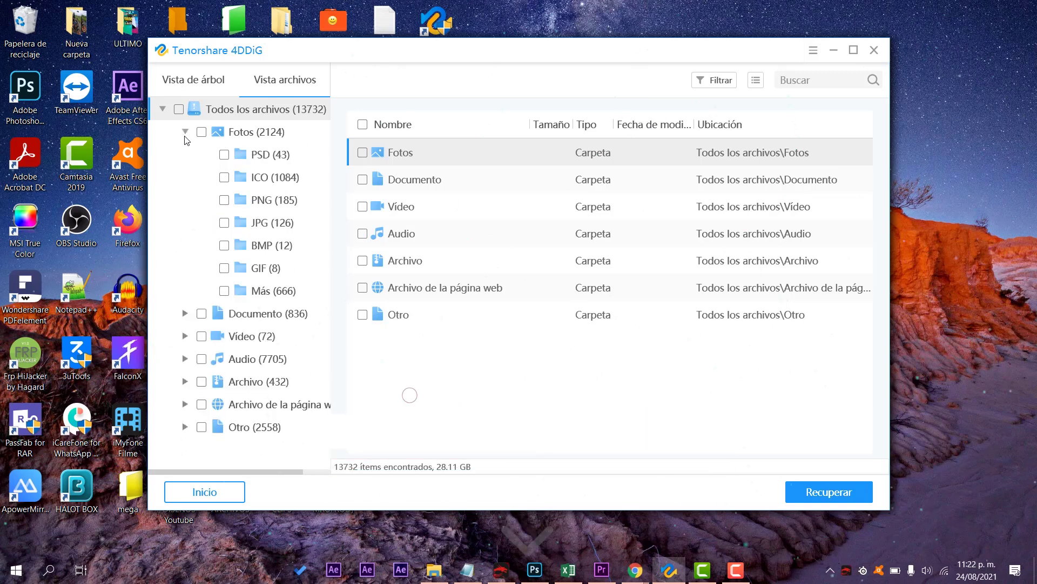
click(253, 136)
click(266, 157)
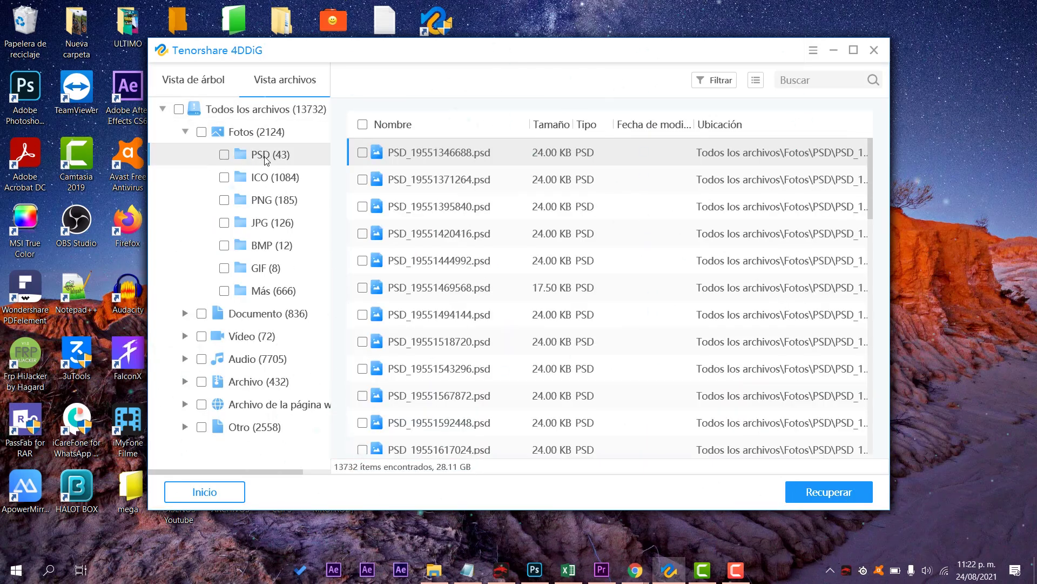
click(268, 184)
click(272, 204)
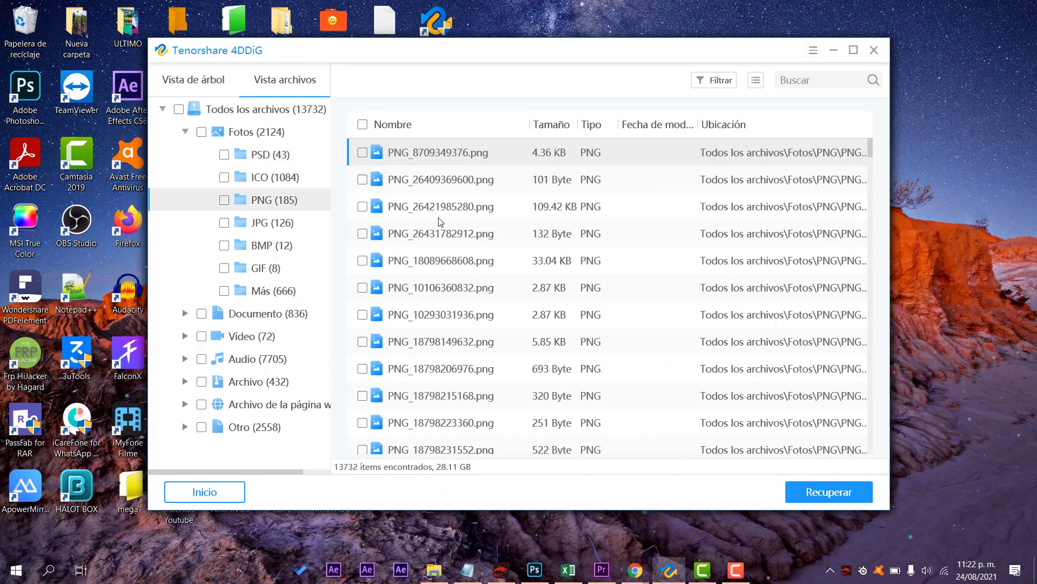
Step: Preview the recoverable images PNG_26421985280.png and PNG_19538174464.png, closing the photo viewer after each one
click(452, 211)
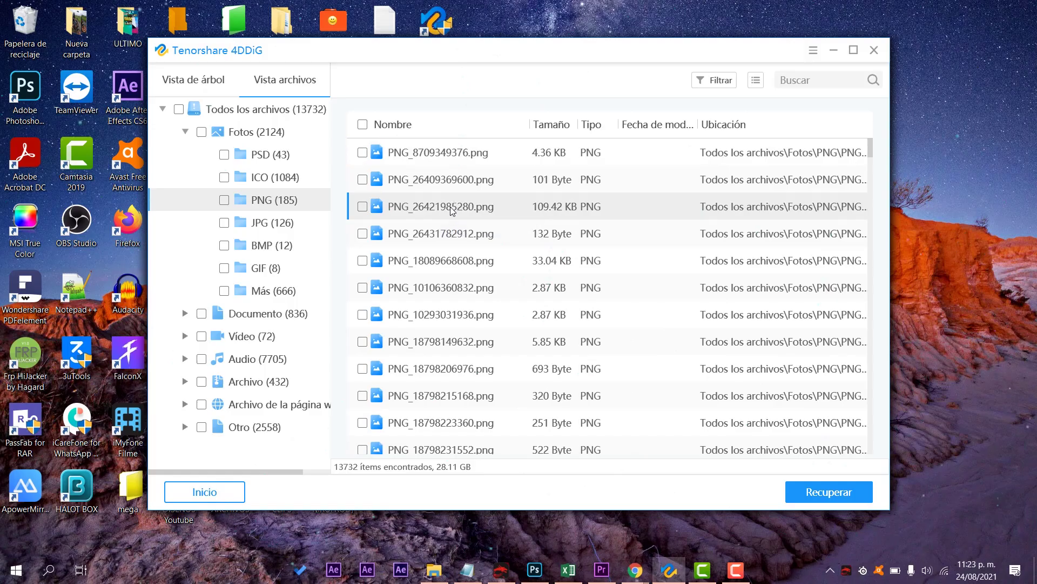
double_click(454, 210)
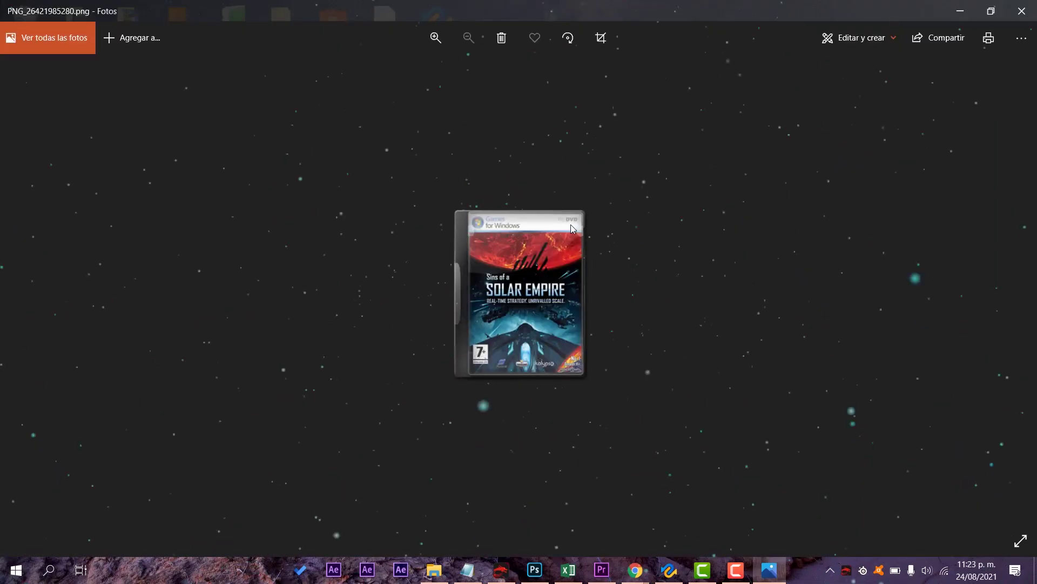
click(1015, 12)
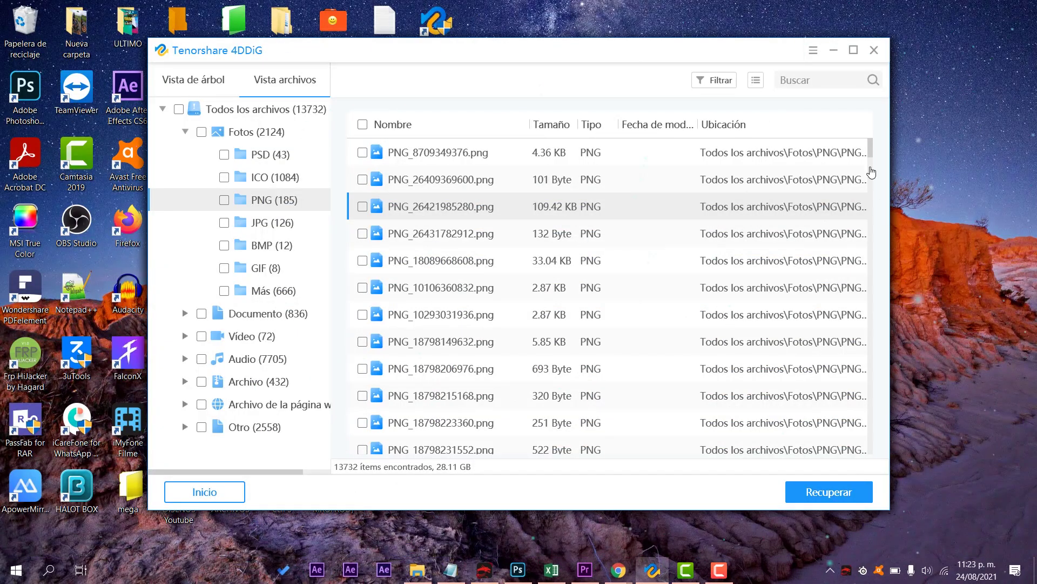
drag(870, 144, 870, 258)
double_click(489, 261)
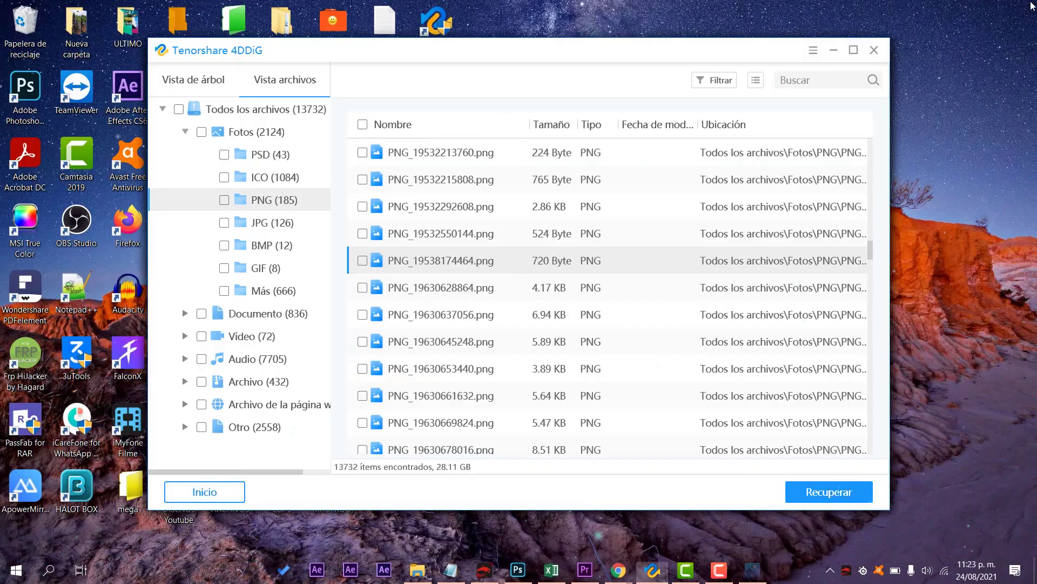
click(1021, 10)
Step: Preview PNG_15708837888.png and PNG_15896123392.png near the end of the PNG list, closing the viewer after each
drag(871, 254, 872, 436)
double_click(471, 401)
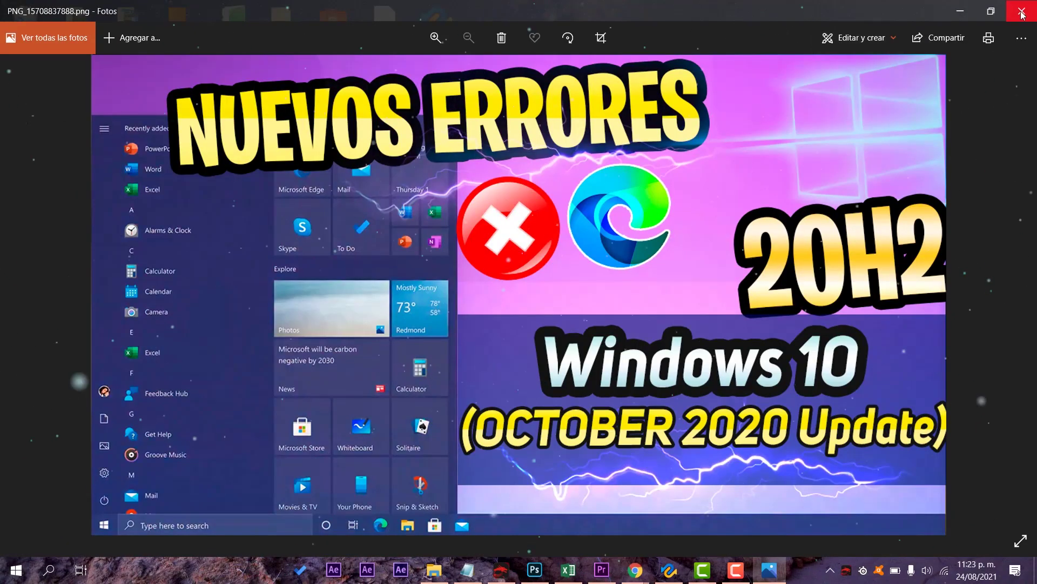
click(1023, 14)
drag(870, 430, 872, 461)
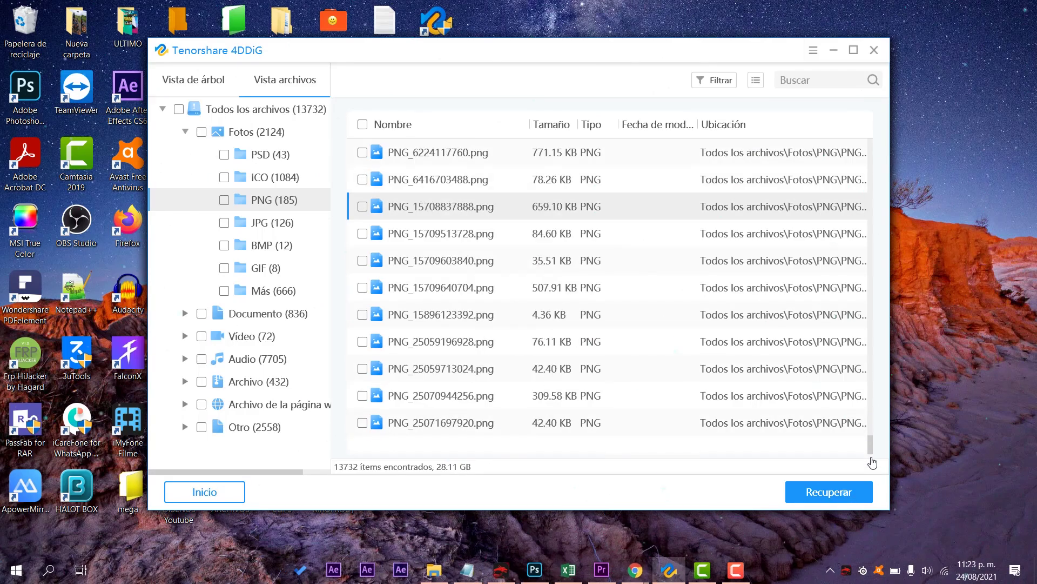
double_click(473, 327)
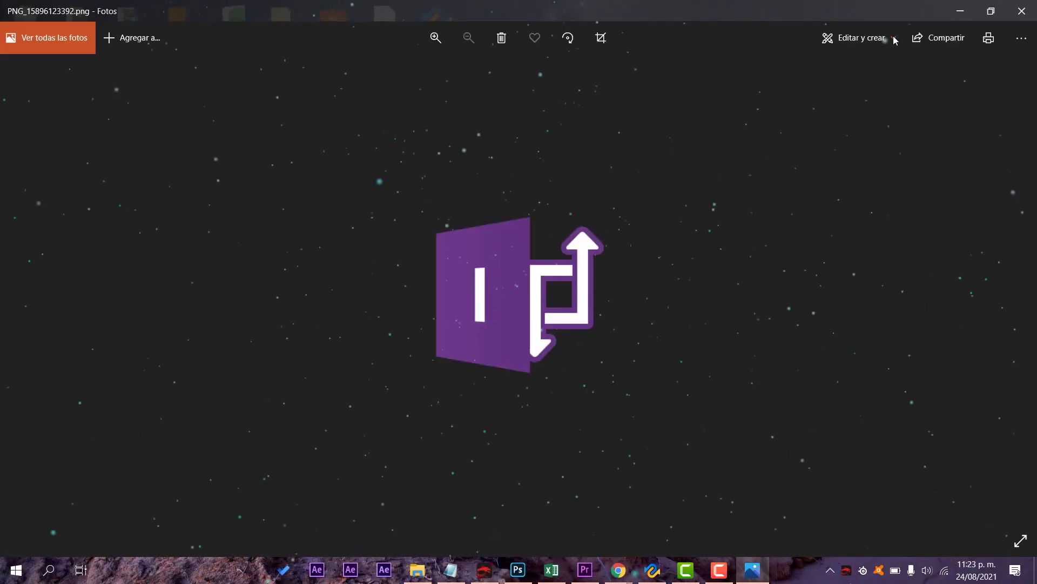
click(1022, 11)
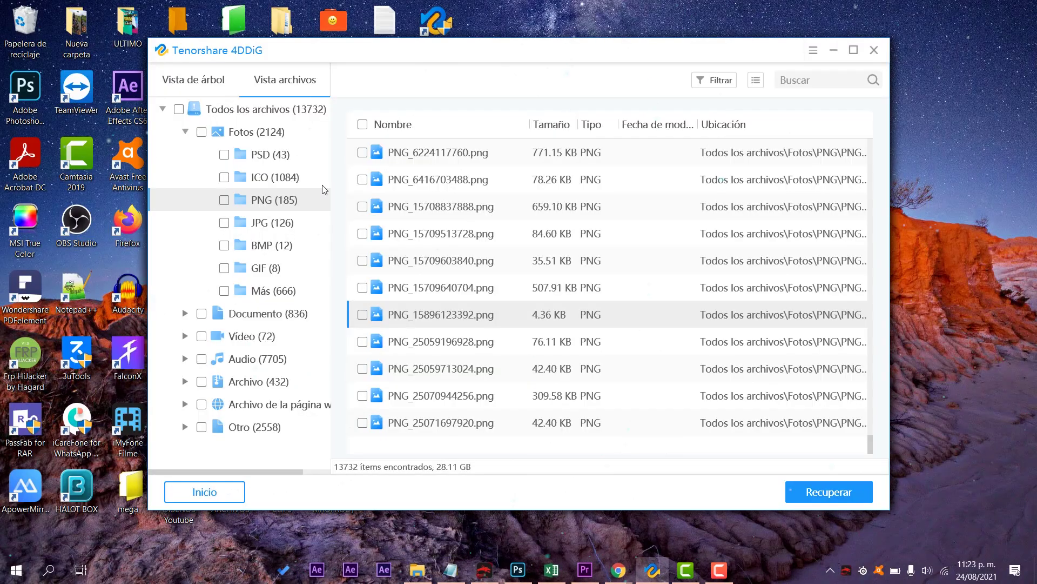
Step: List the JPG files, preview the 3.78 MB FUJIFILM photo, and return to the scan results
click(272, 224)
click(469, 237)
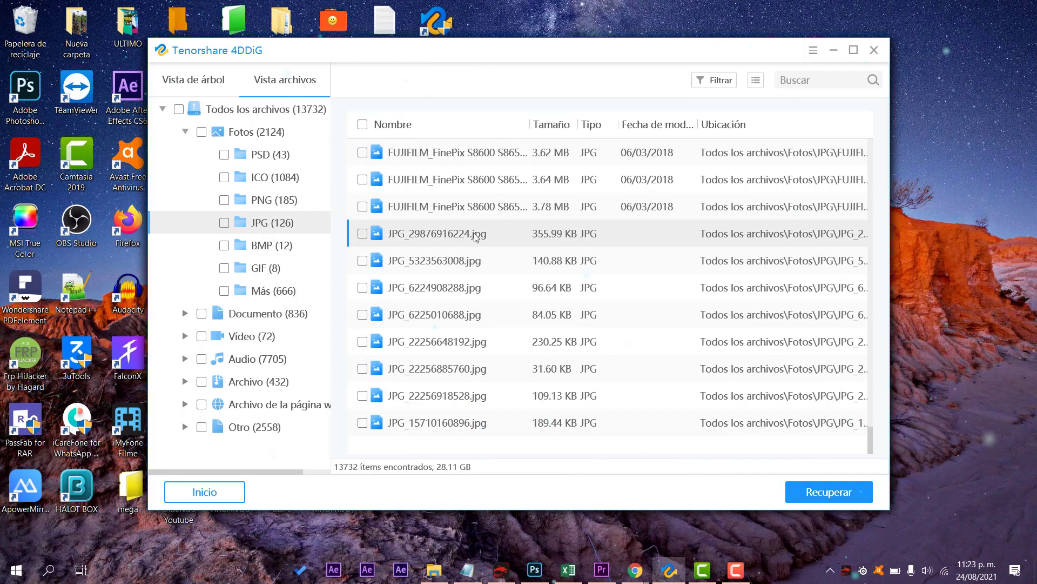
click(471, 205)
double_click(469, 204)
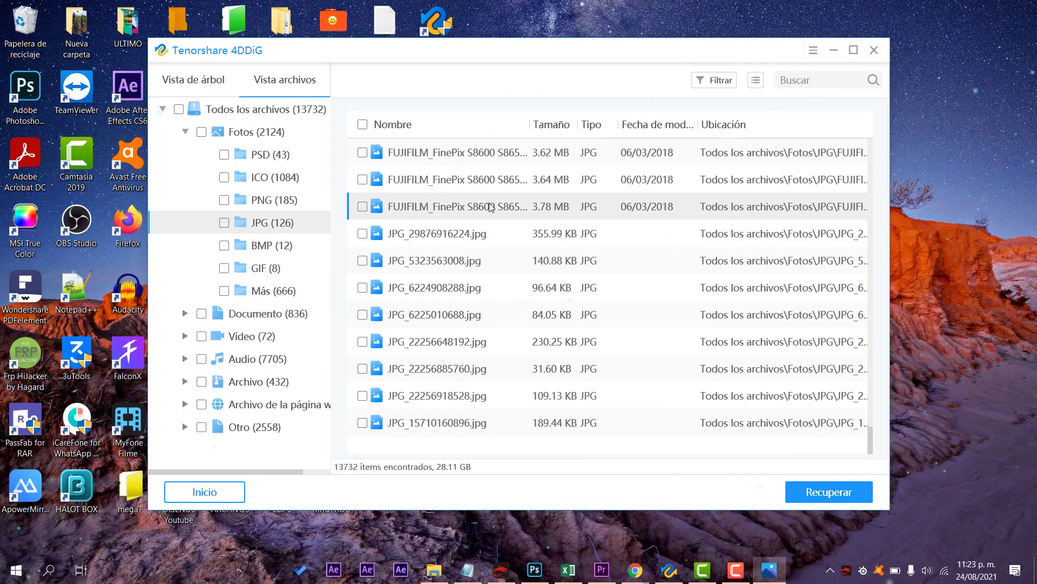
key(alt+Tab)
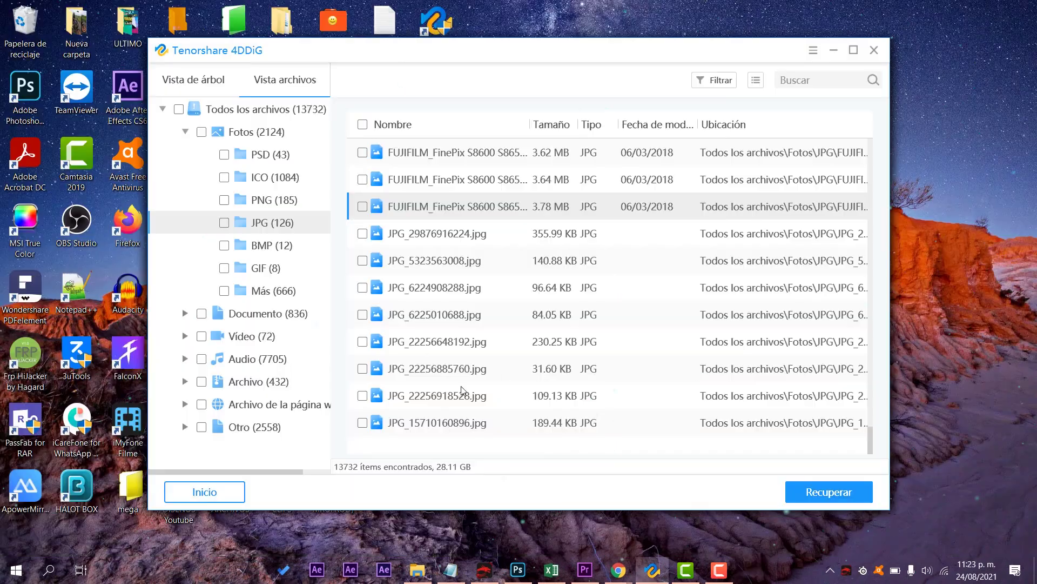
Step: Preview JPG_22256648192.jpg and JPG_18799067136.jpg from the JPG list, closing the viewer after each
click(424, 339)
double_click(424, 340)
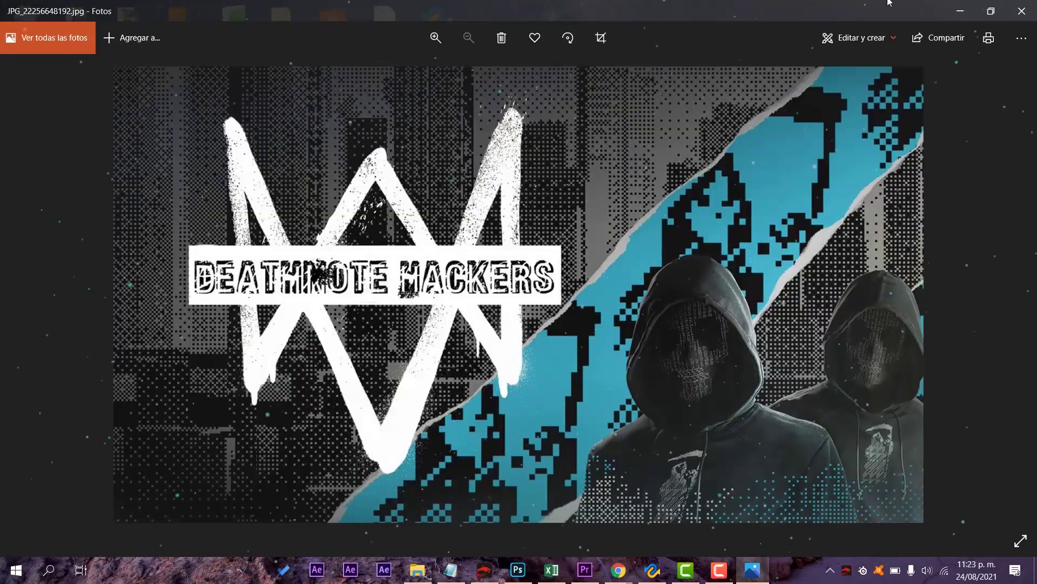
click(1024, 7)
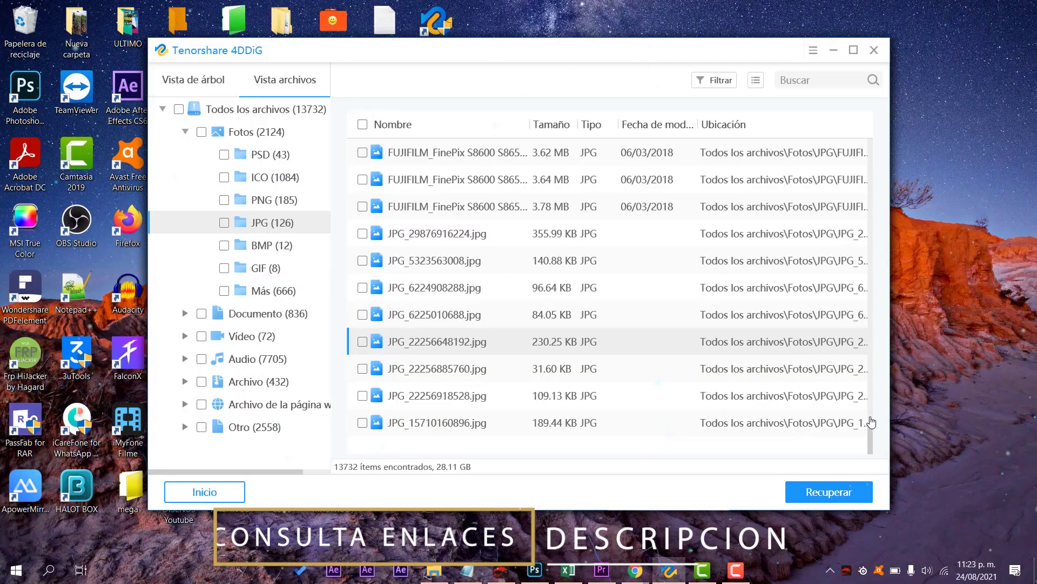
drag(868, 435, 861, 217)
double_click(547, 250)
click(1022, 11)
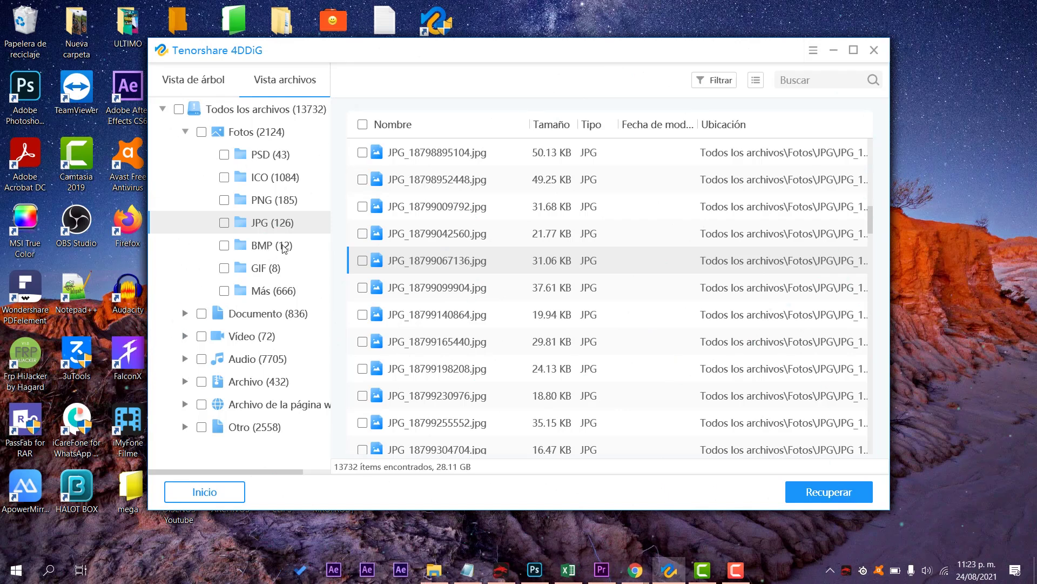
Step: Browse the PDF, DOC and DOCX files found in the Documento category
click(250, 314)
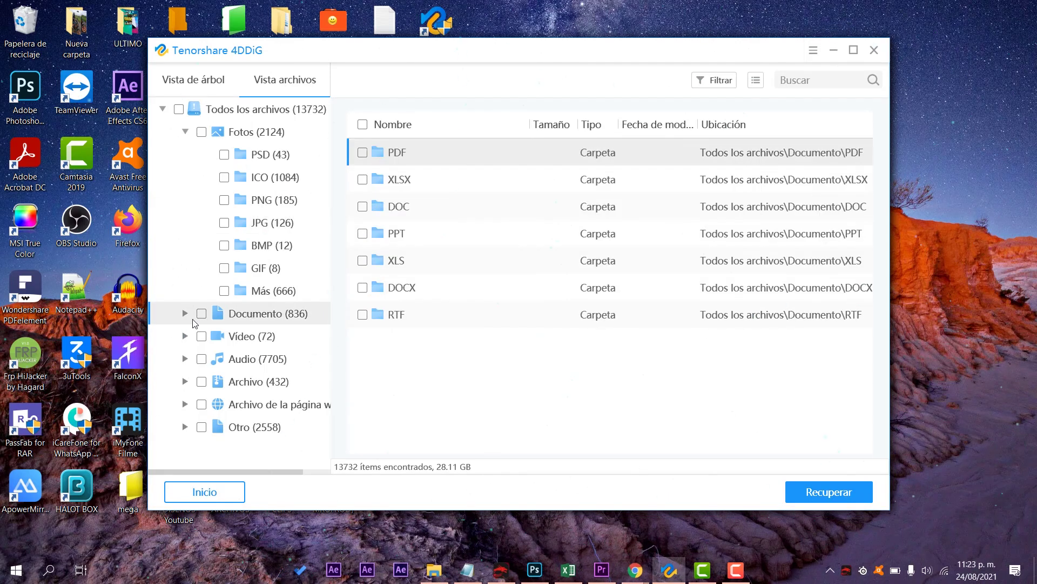
double_click(389, 157)
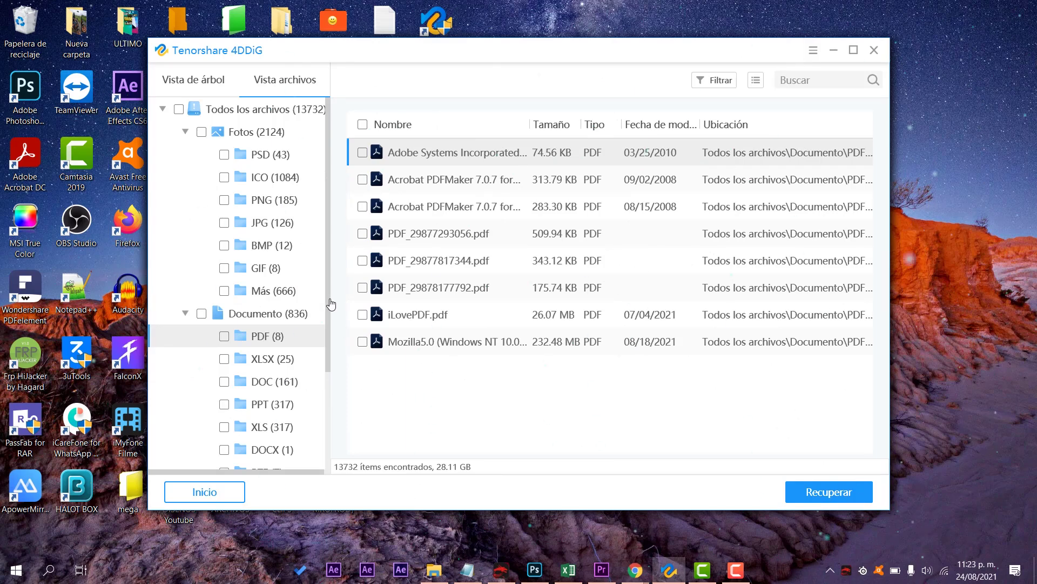
scroll(303, 286, down, 2)
click(269, 270)
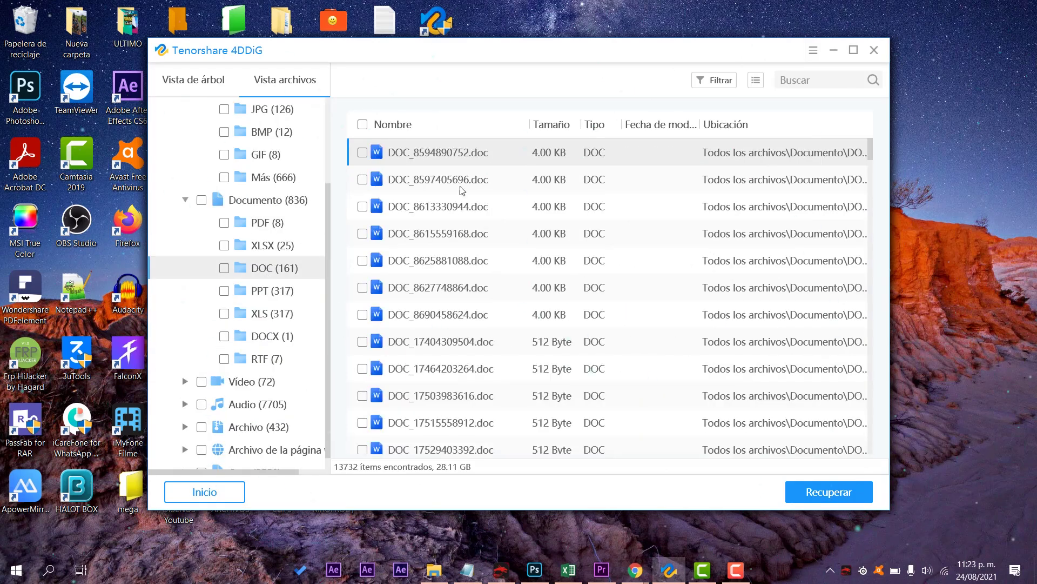
click(324, 340)
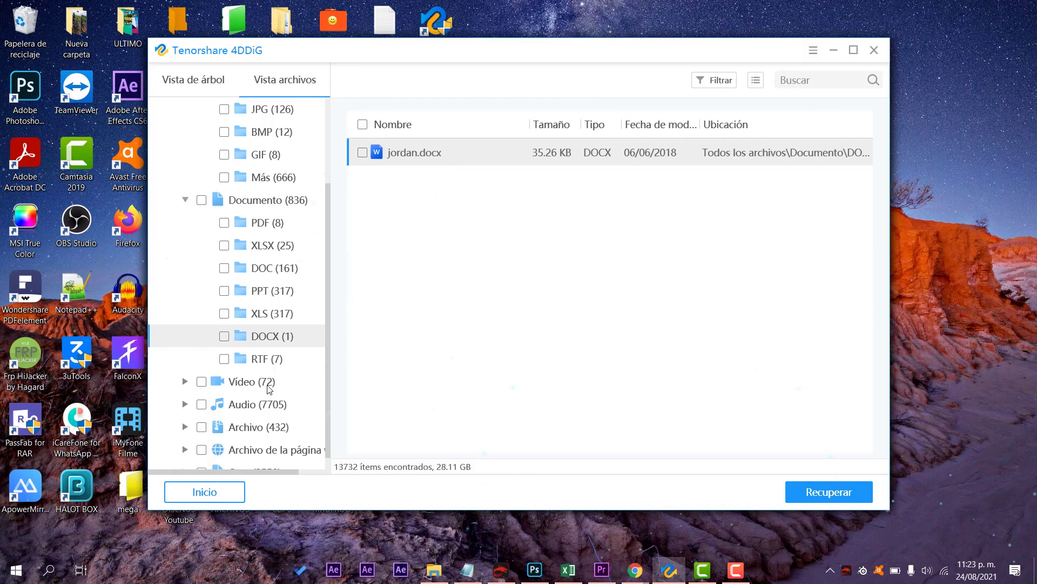
Step: Browse the MP4 files in the Vídeo category and the MP3 files in the Audio category
click(268, 385)
double_click(409, 204)
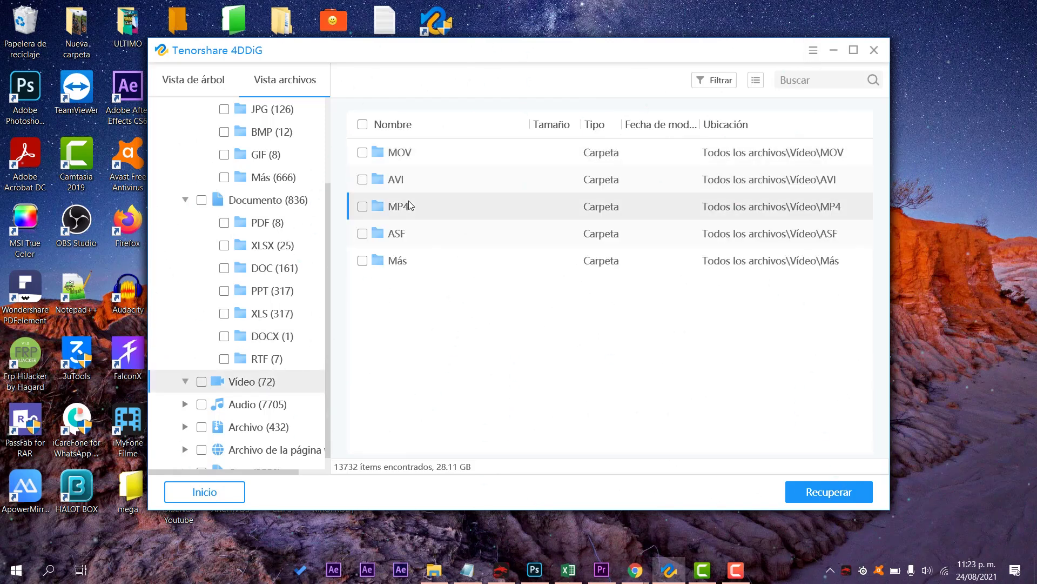
click(514, 245)
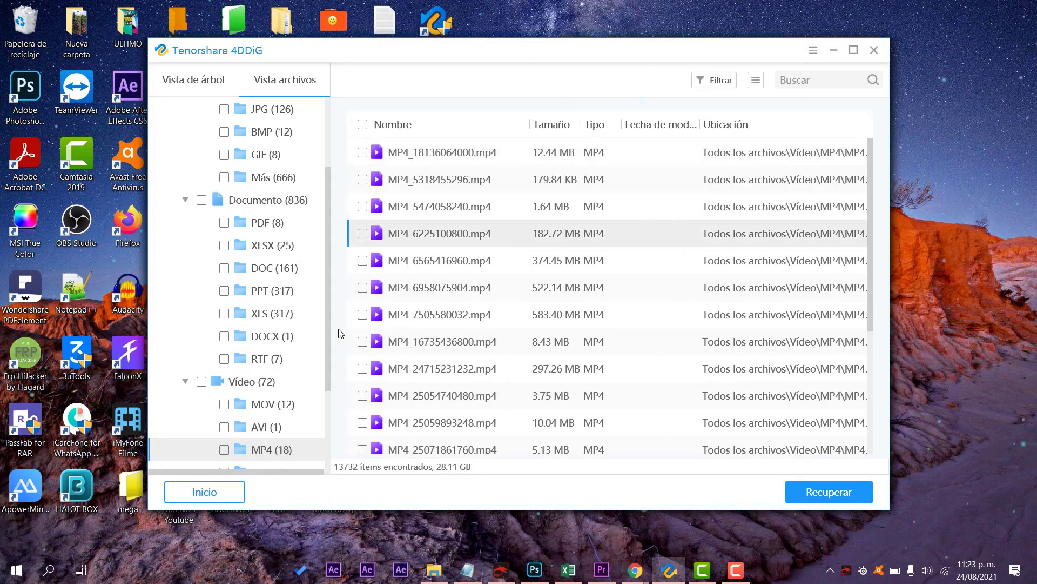
drag(328, 330, 330, 435)
click(286, 383)
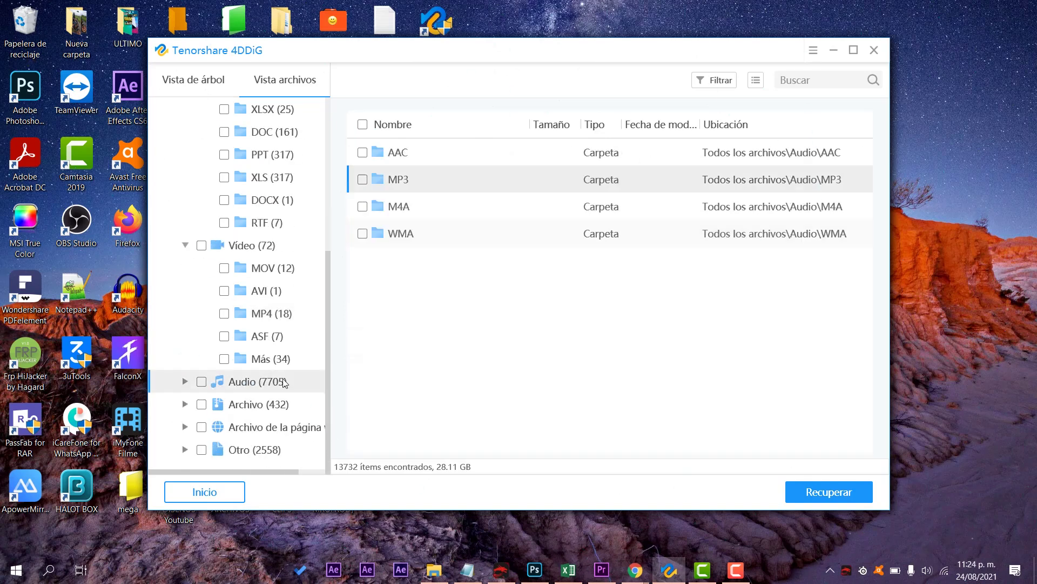
double_click(406, 182)
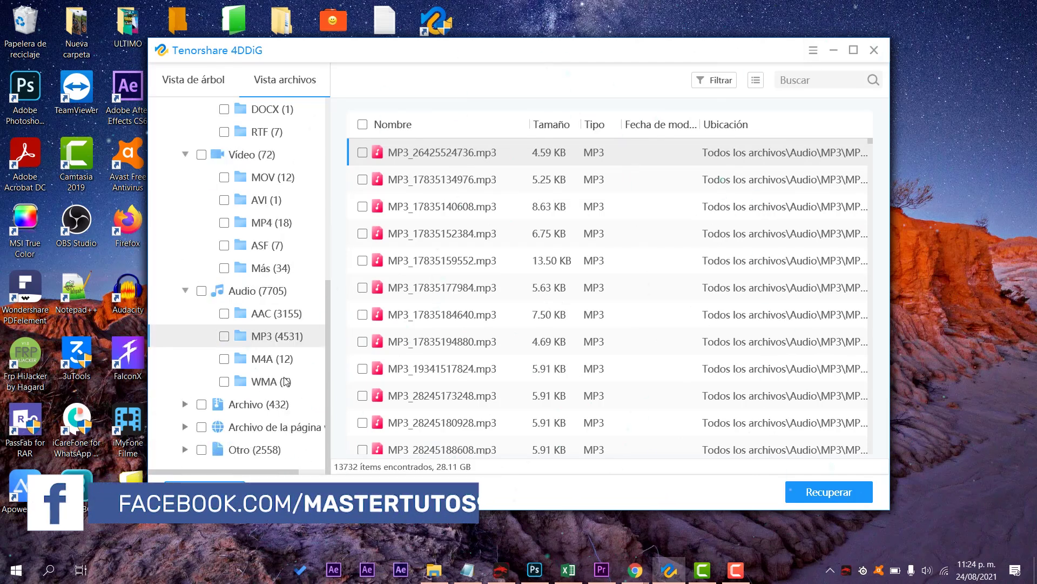
Step: Mark the JPG and PNG photos, the PDF and DOC documents, and the MP4 videos for recovery
scroll(324, 249, up, 1)
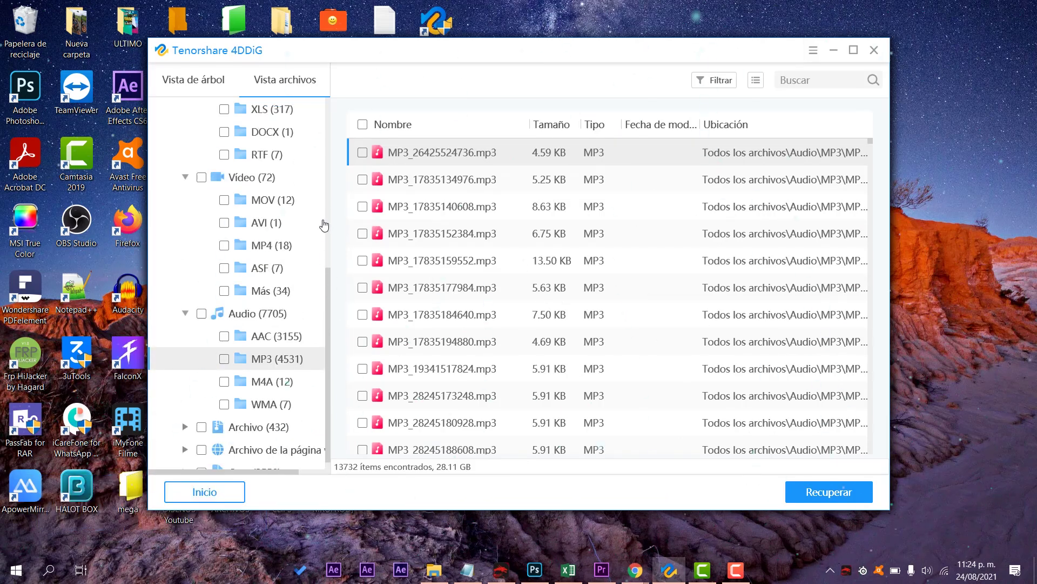
scroll(324, 248, up, 10)
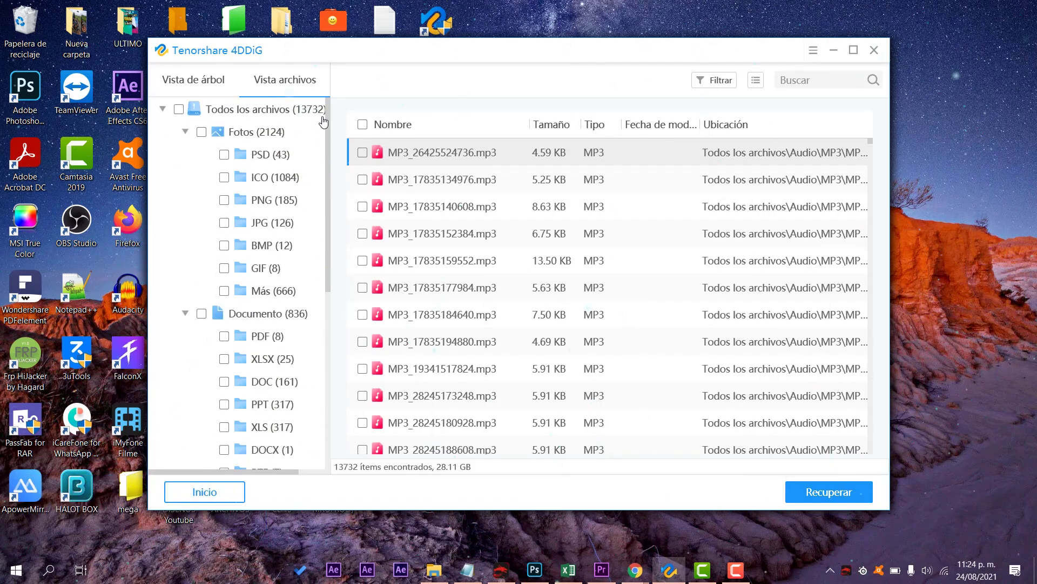
click(225, 223)
click(225, 201)
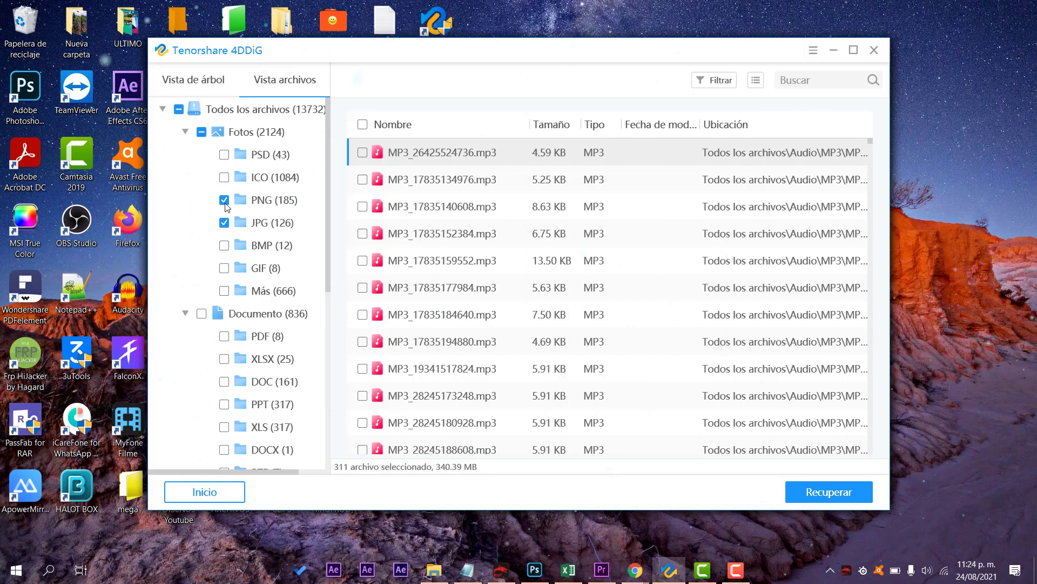
scroll(329, 238, down, 1)
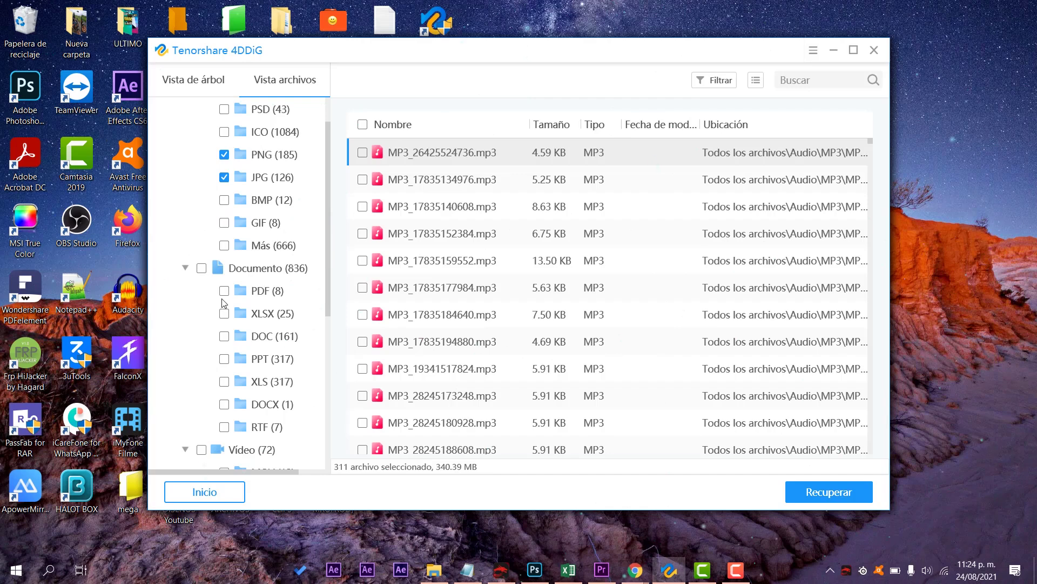
click(225, 337)
drag(330, 300, 337, 382)
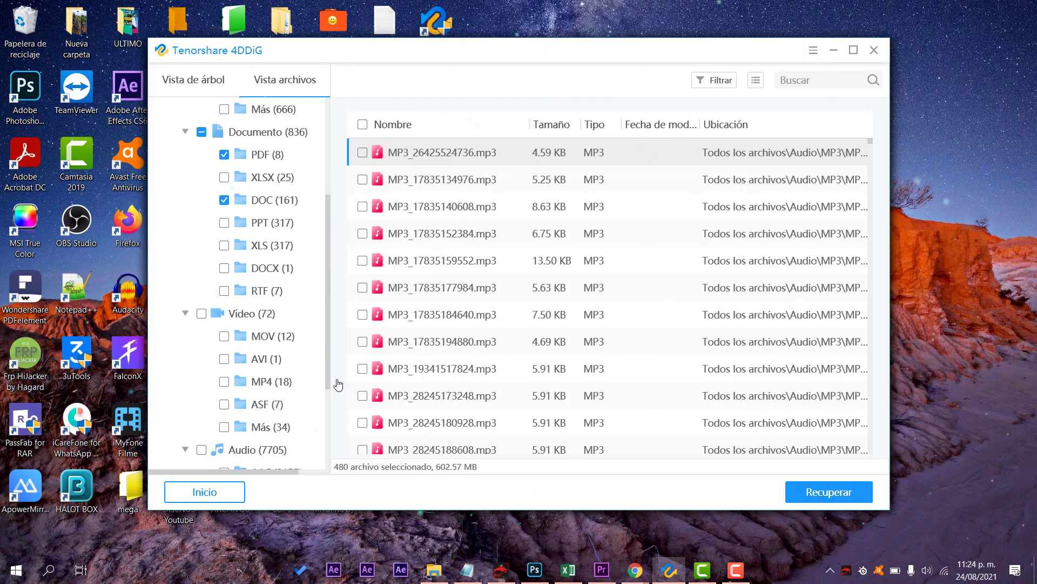
click(225, 382)
drag(331, 357, 332, 468)
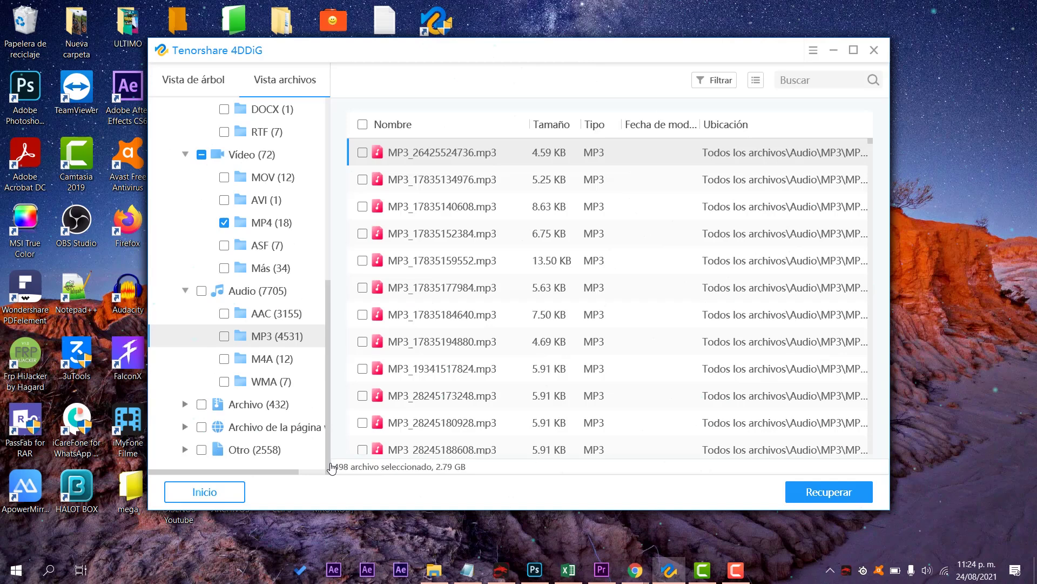
Step: Recover the marked files into a new folder created on Disco local(C:)
click(832, 491)
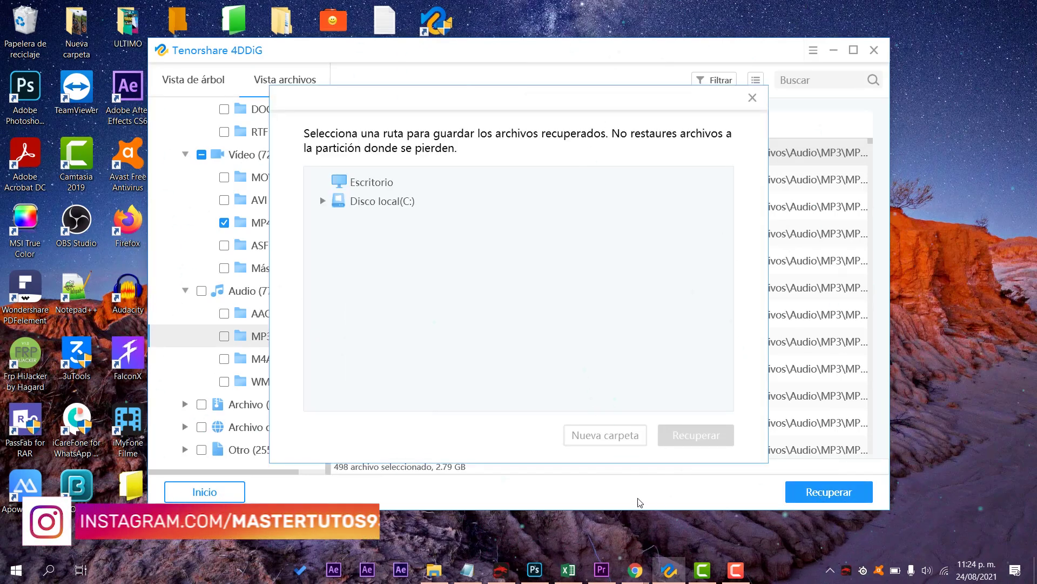
click(360, 204)
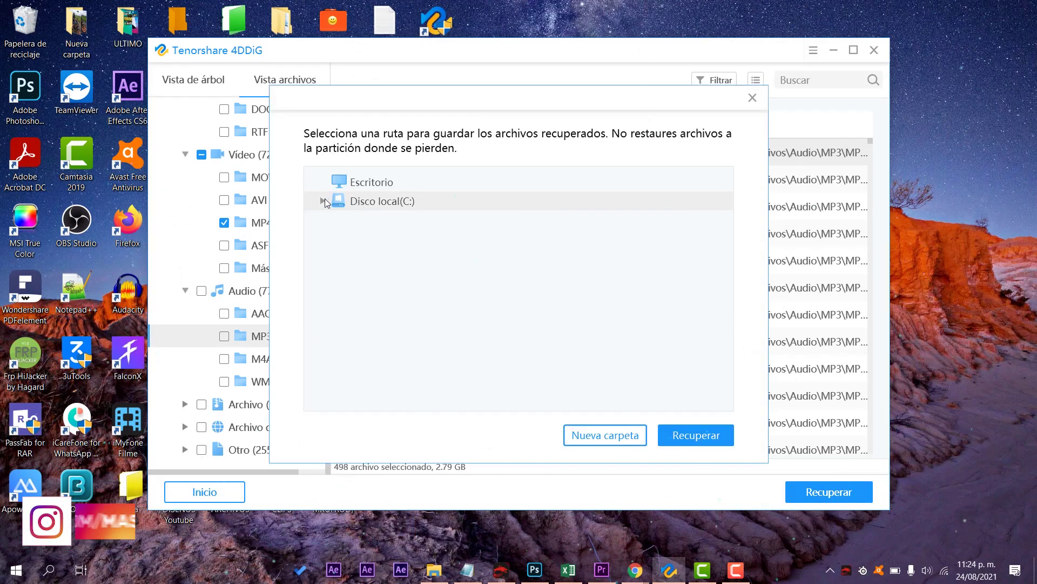
click(323, 200)
click(604, 434)
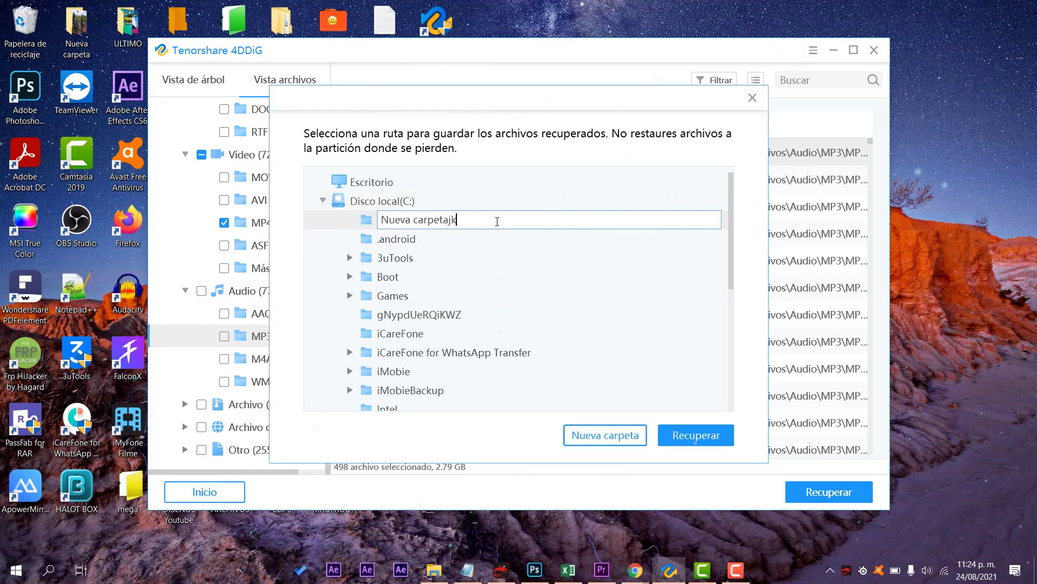
click(684, 441)
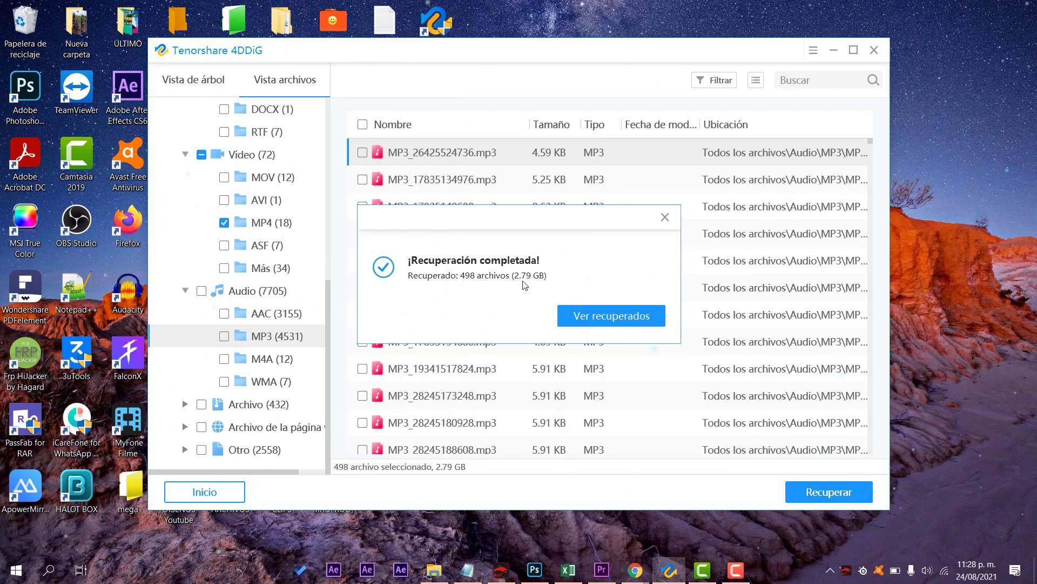
Step: View the recovered files in File Explorer and browse the DOC folder under Todos los archivos\Documento
click(605, 316)
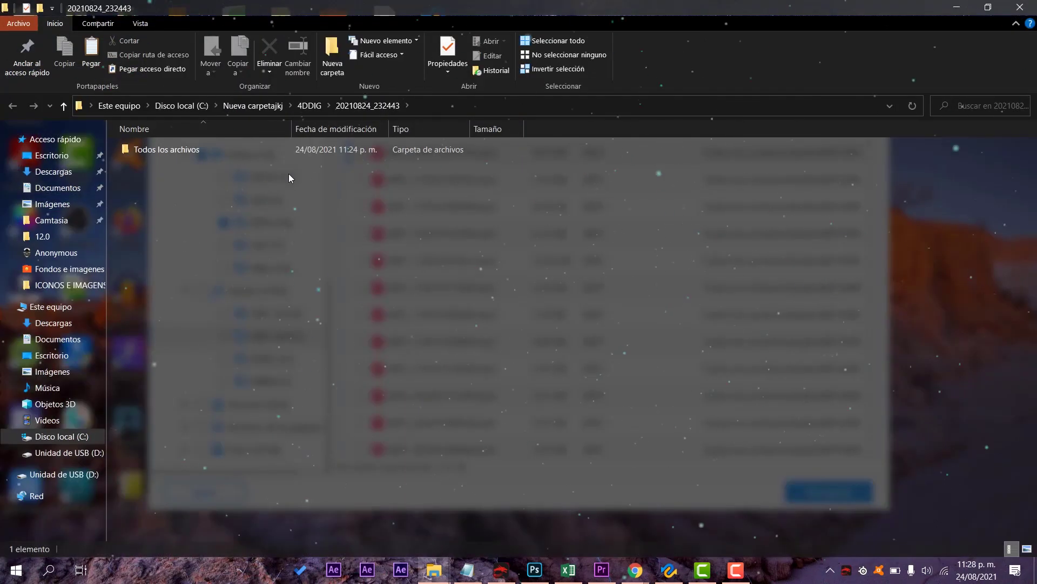
double_click(167, 150)
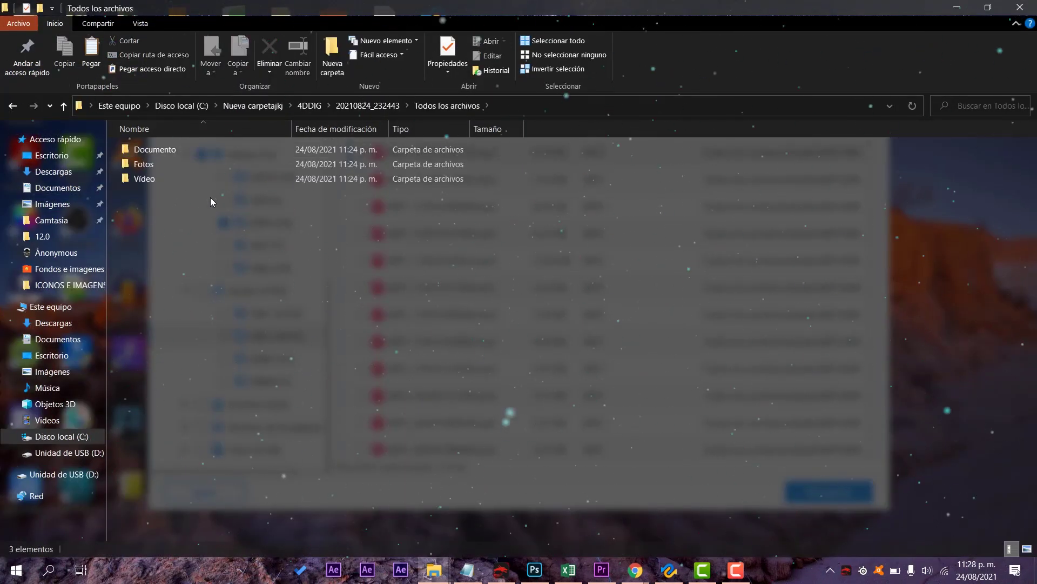
double_click(159, 151)
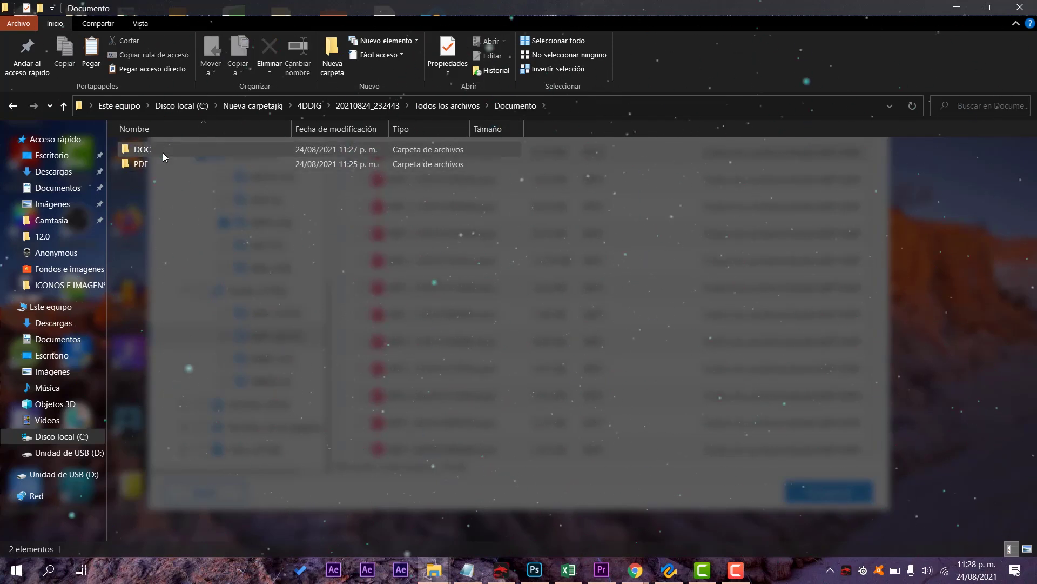
click(163, 153)
double_click(163, 153)
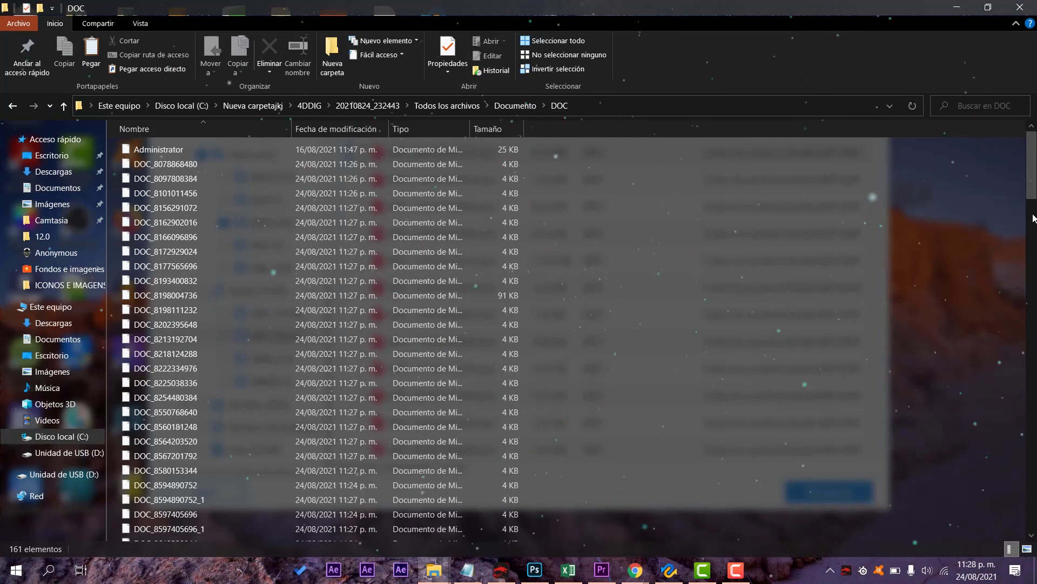
scroll(1033, 196, down, 20)
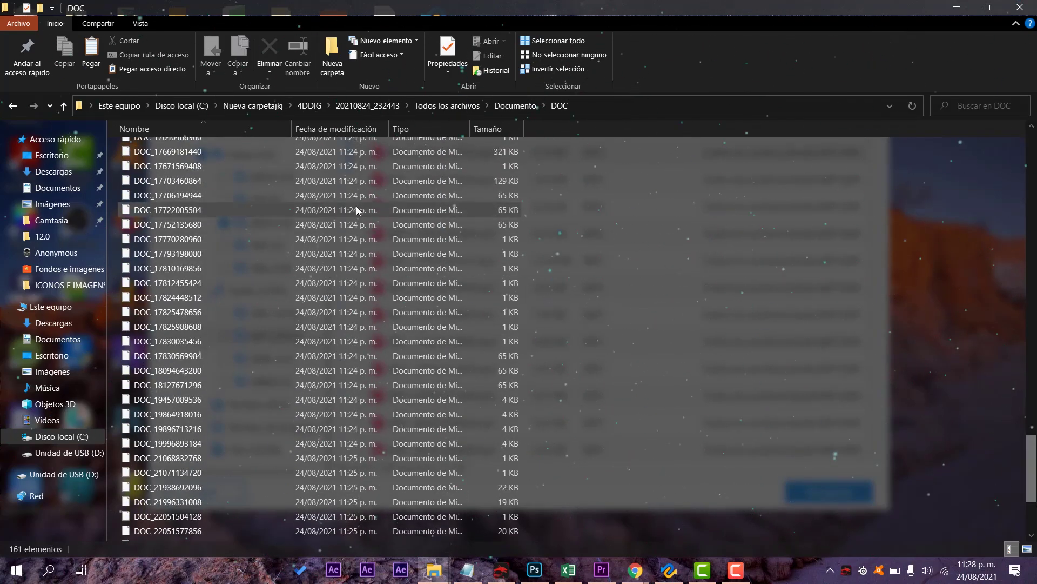
click(12, 106)
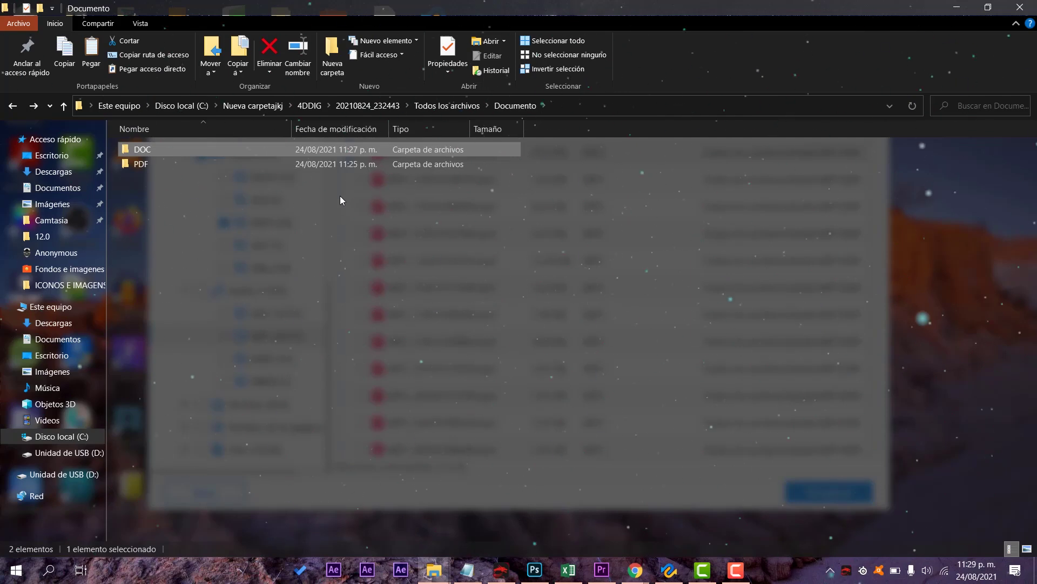
double_click(348, 163)
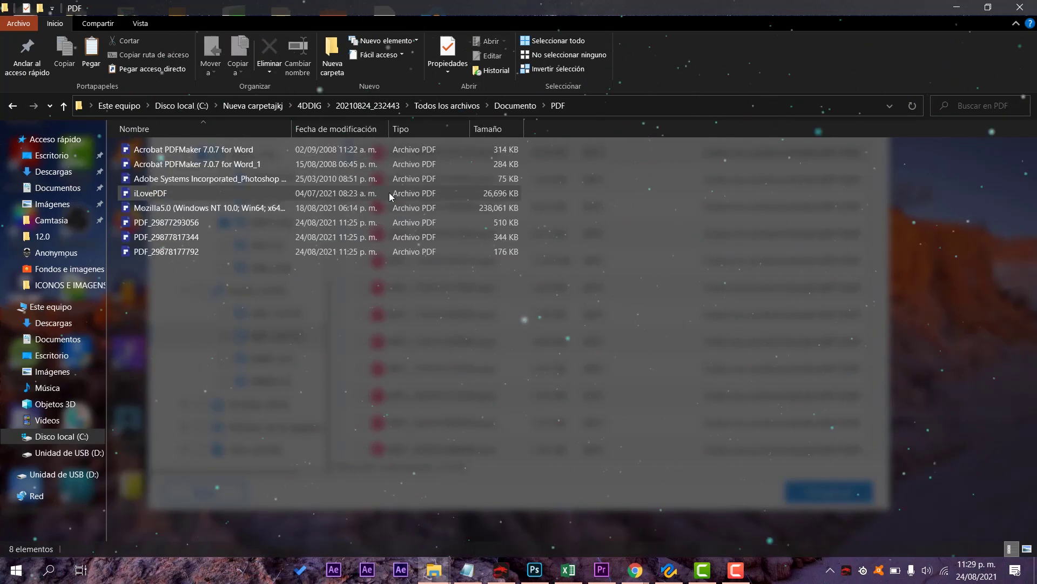
click(333, 209)
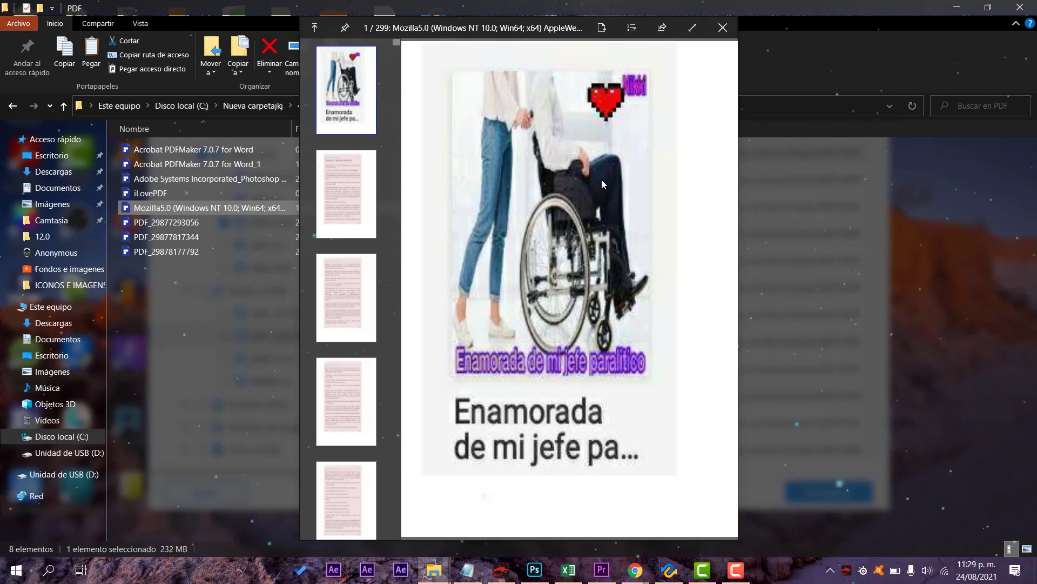
click(723, 29)
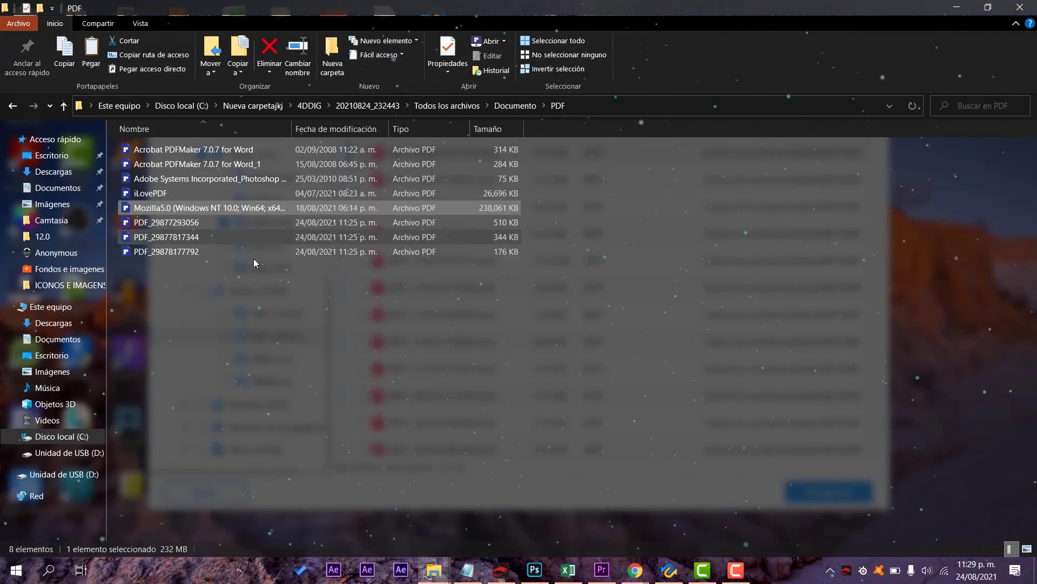
double_click(208, 233)
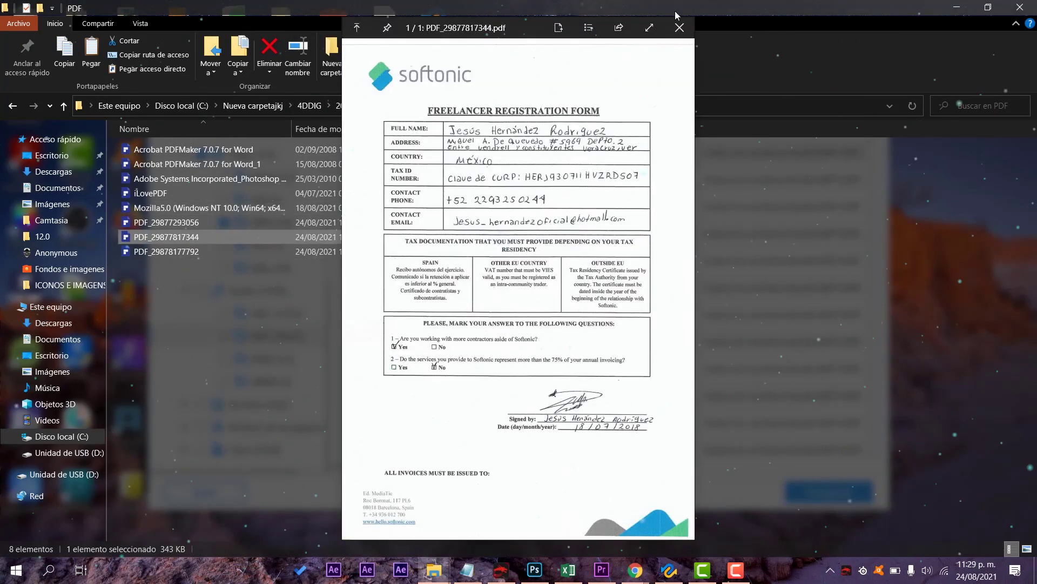
click(679, 28)
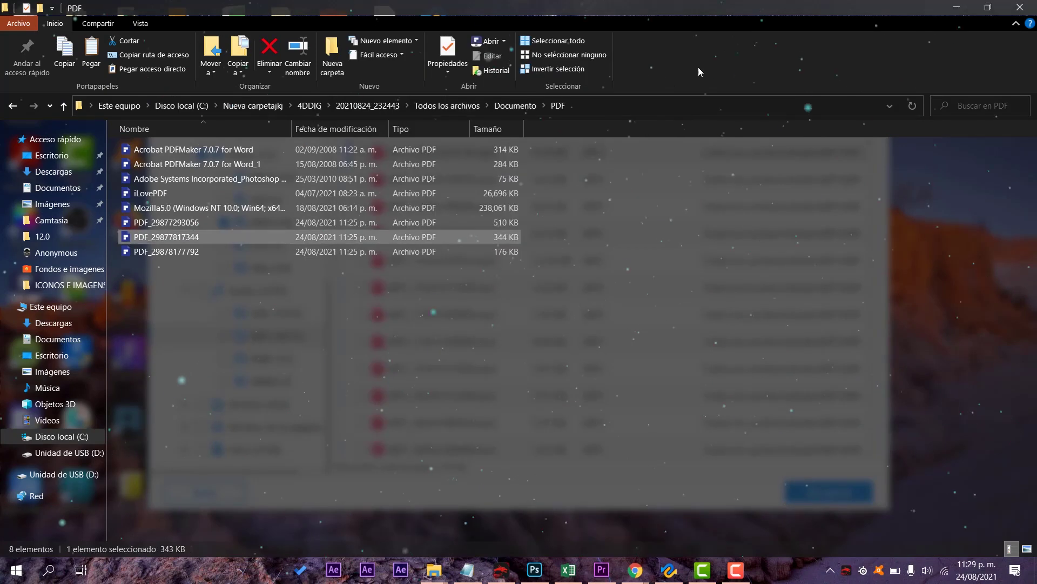
Step: Browse the recovered JPG photos in the Fotos folder through to the end of the list
click(12, 105)
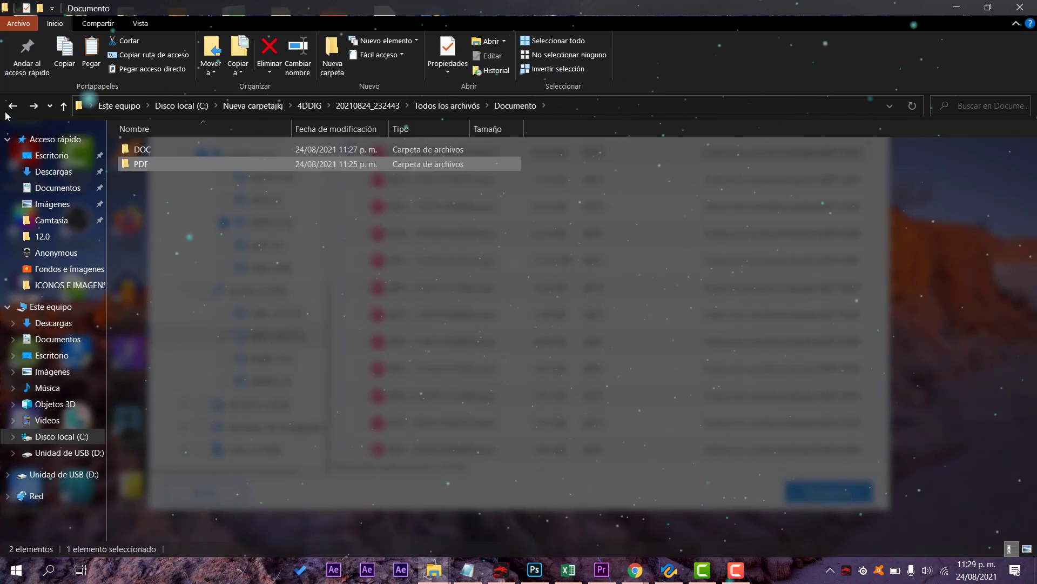
click(7, 114)
double_click(155, 164)
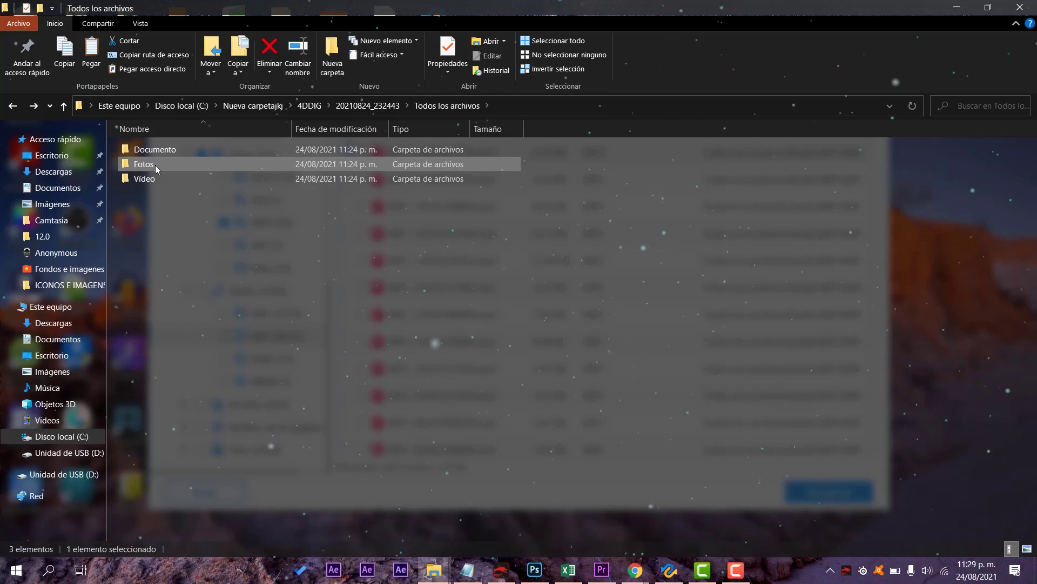
double_click(171, 148)
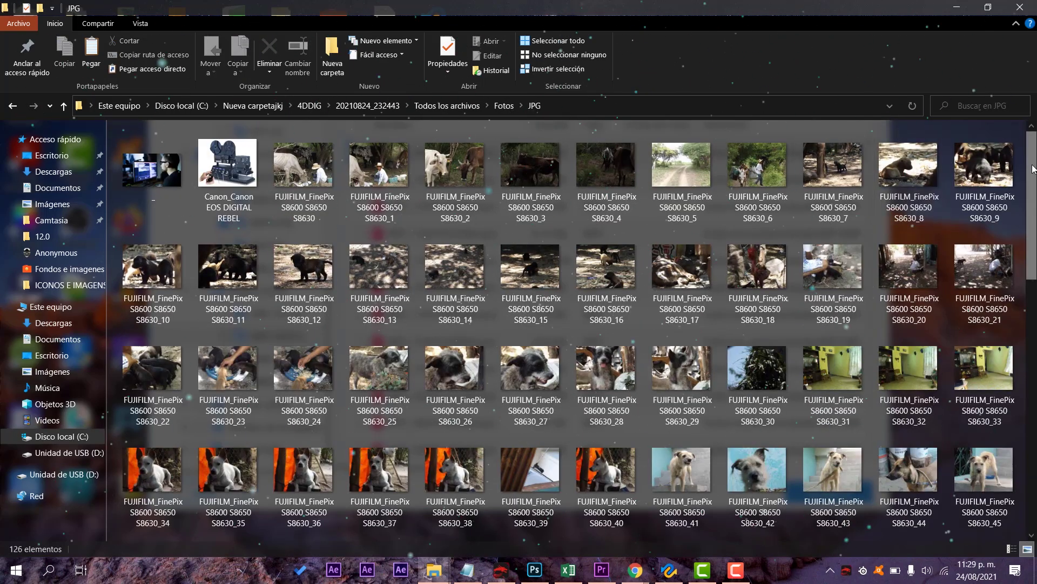
scroll(1033, 170, down, 7)
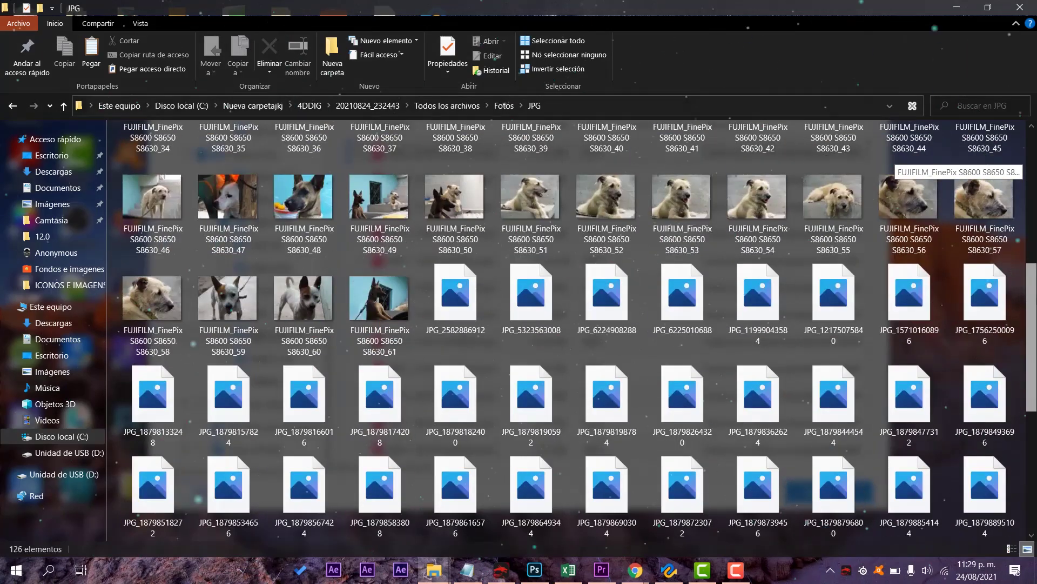
scroll(908, 162, down, 2)
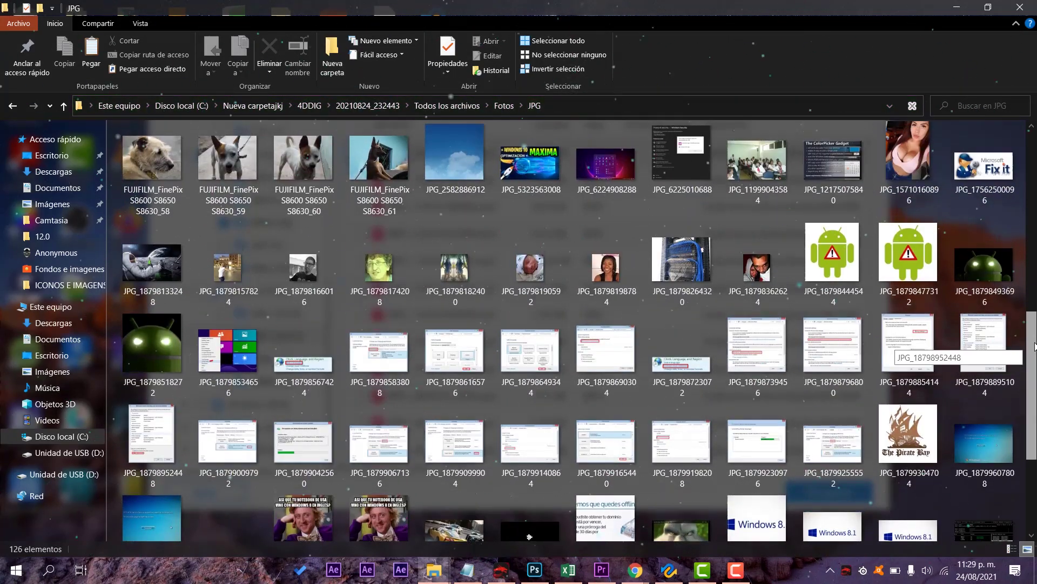
scroll(1034, 346, down, 3)
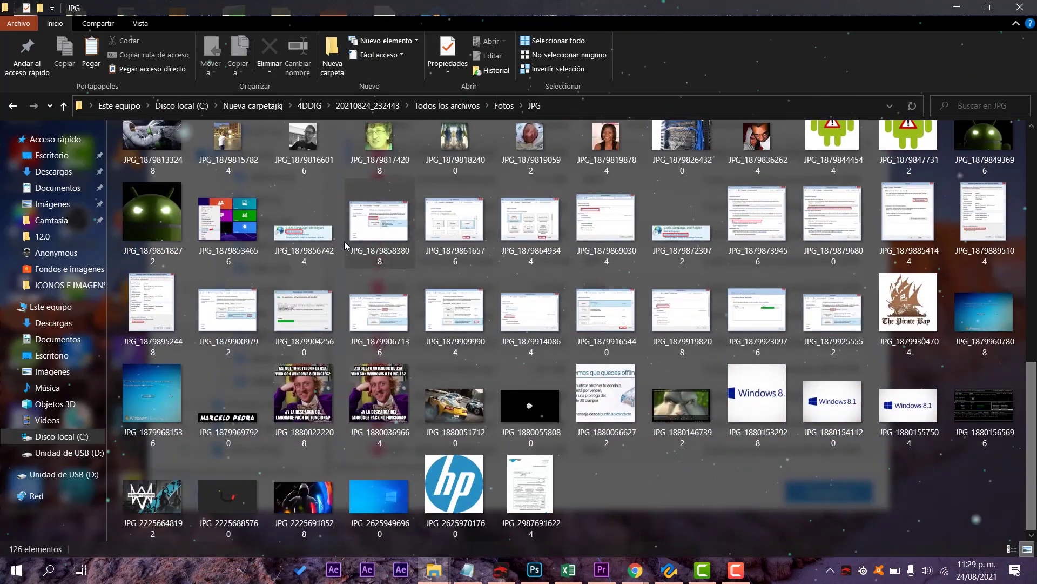
Step: Browse the recovered PNG images in the Fotos folder
click(12, 105)
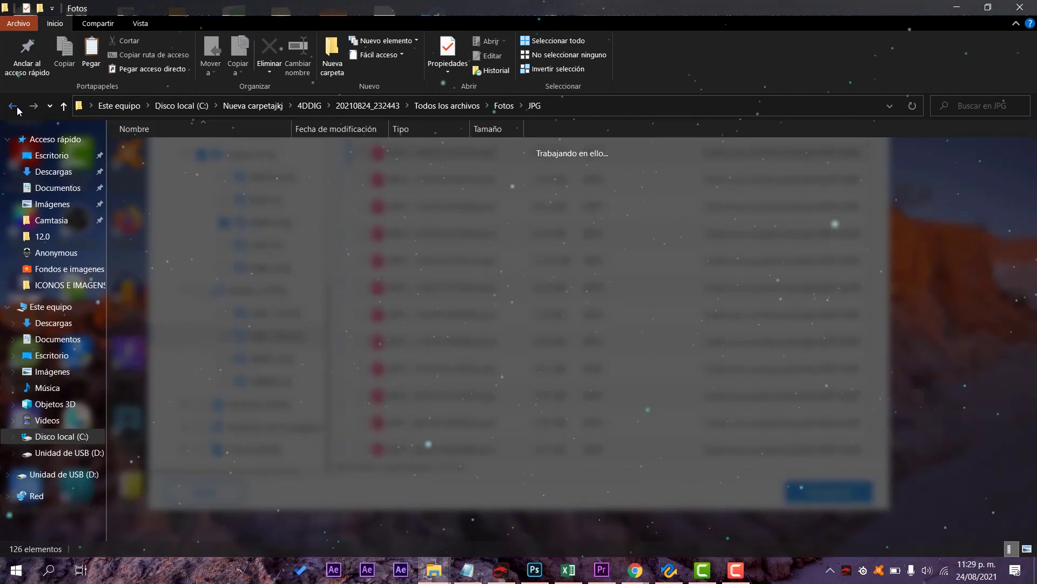
double_click(153, 162)
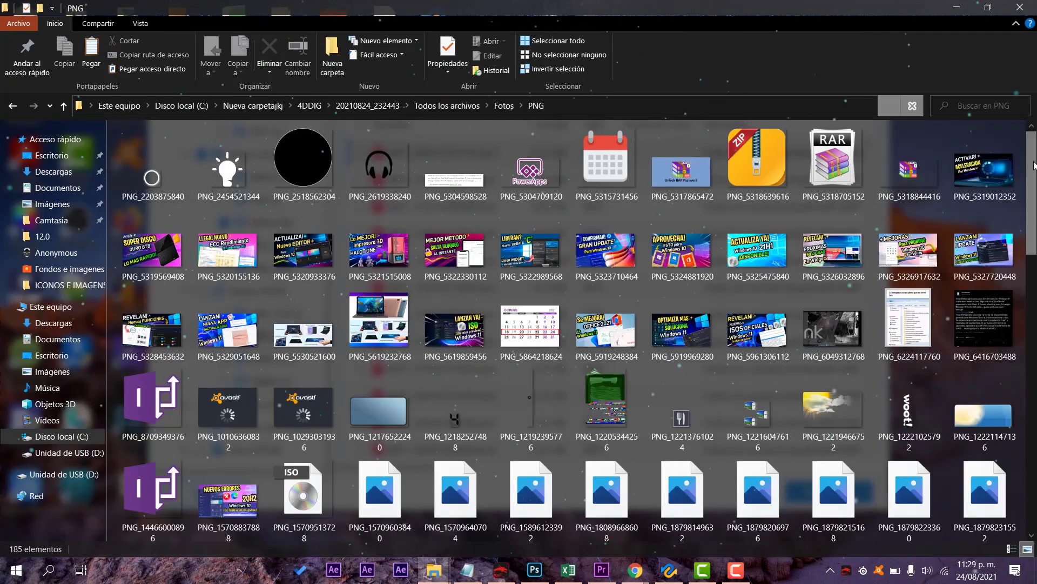
scroll(892, 161, down, 5)
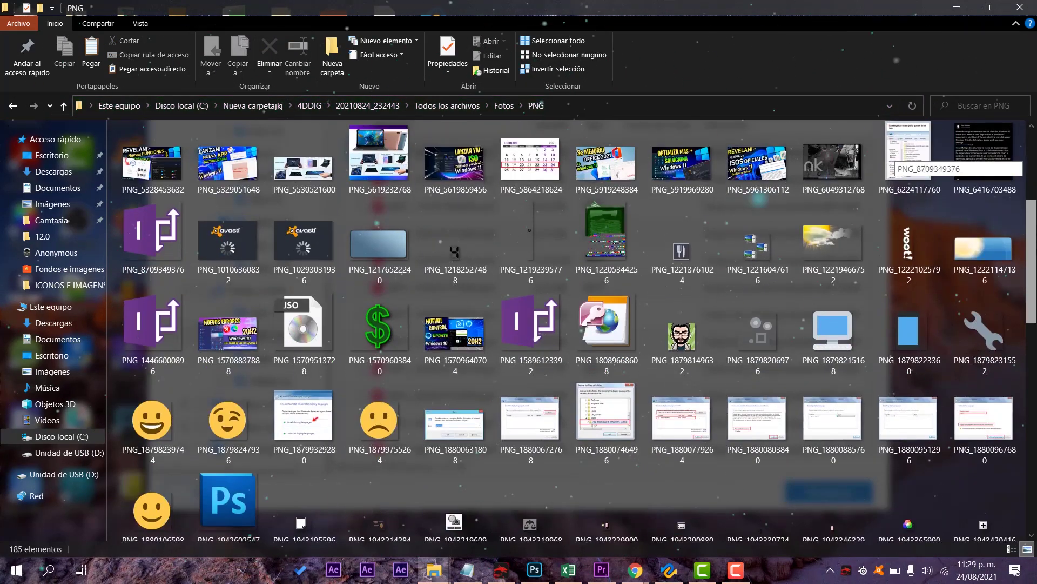
scroll(893, 161, down, 8)
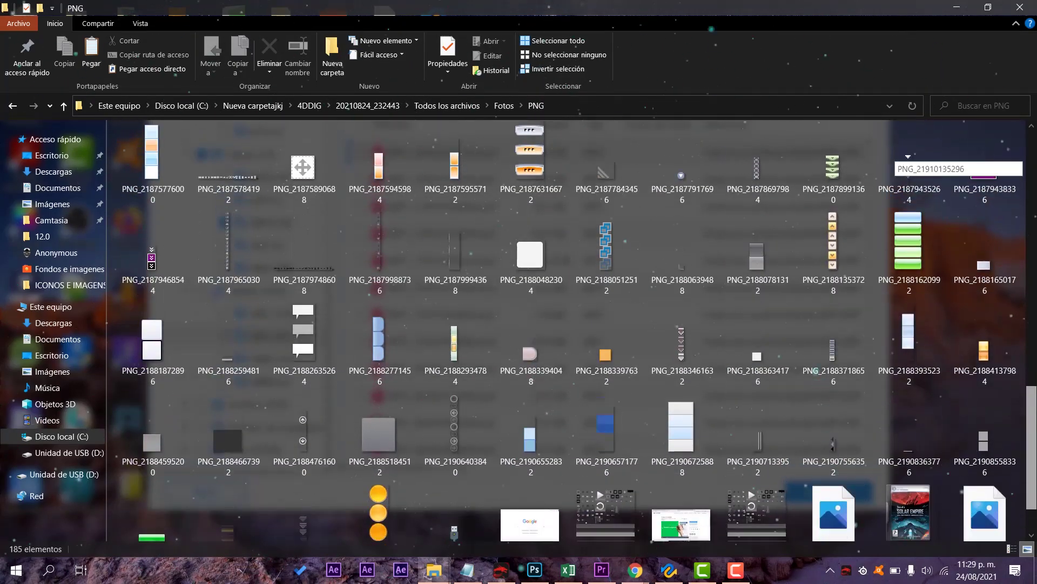
Step: Check the recovered MP4 videos in the Vídeo folder, and close the File Explorer window
click(12, 106)
click(12, 105)
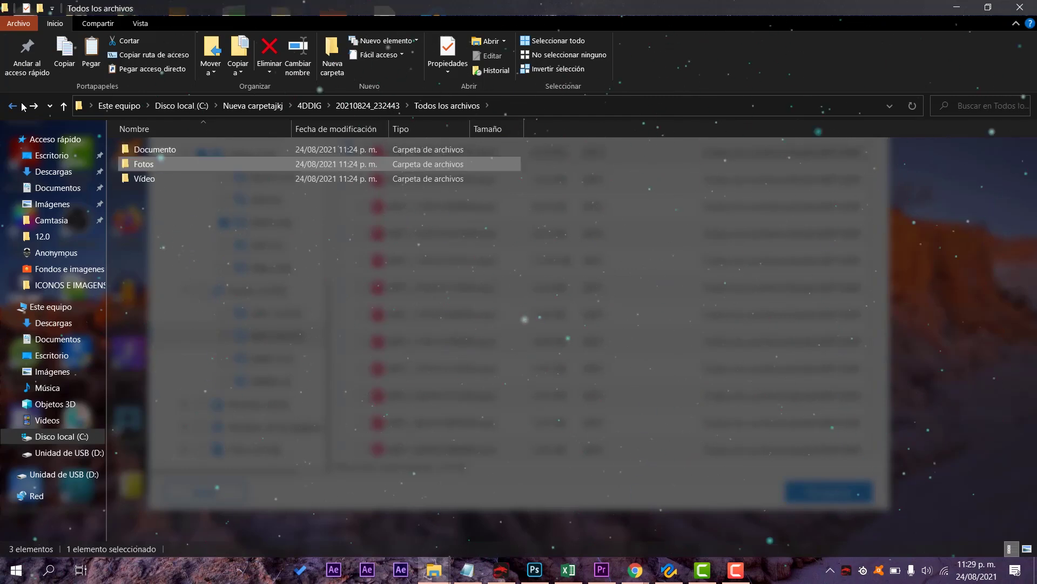
double_click(161, 178)
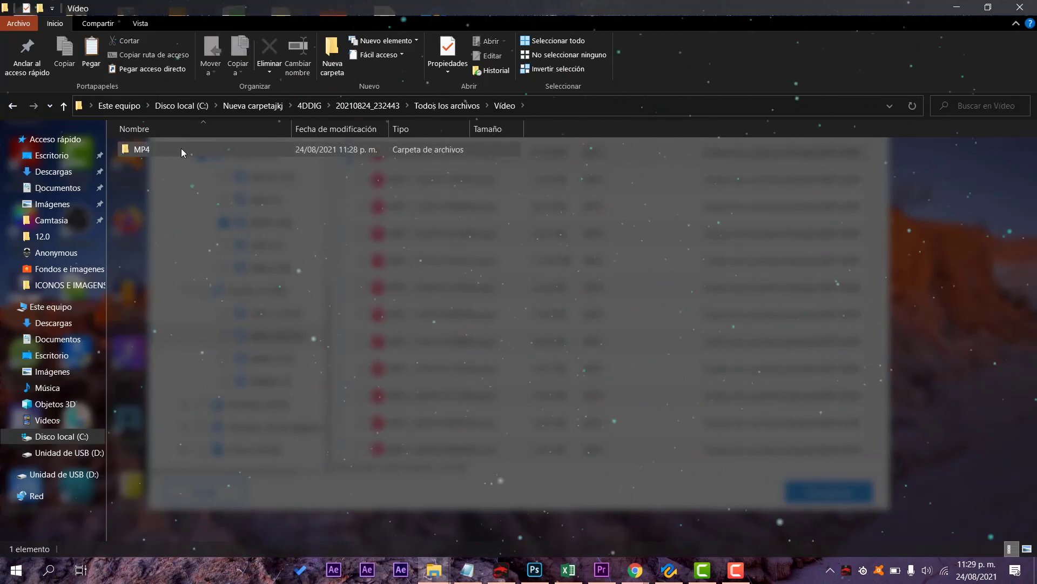
click(181, 148)
double_click(180, 148)
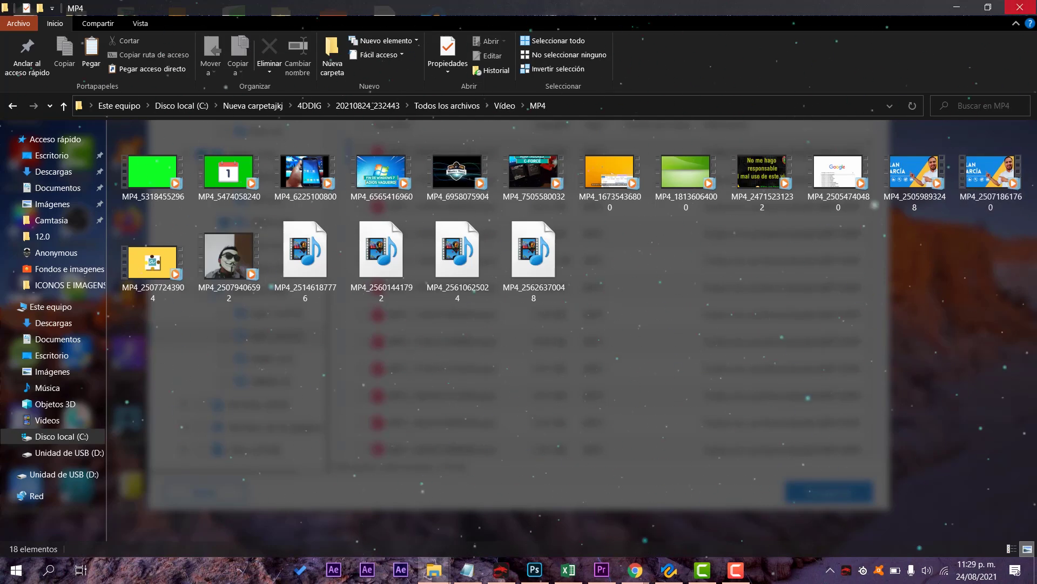
click(1021, 6)
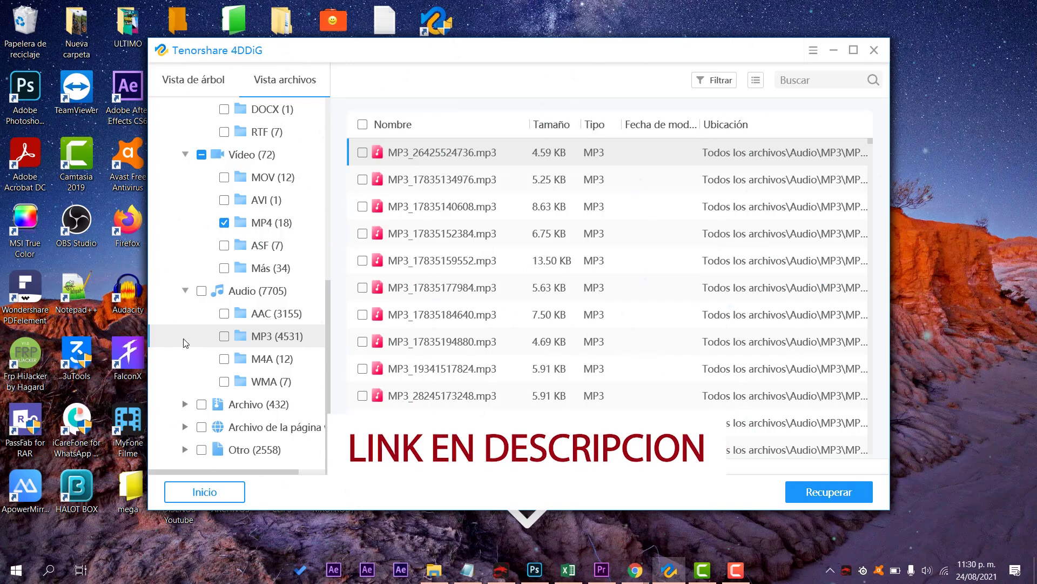
Step: Return to the Tenorshare 4DDiG start page, discarding the scan results
click(209, 498)
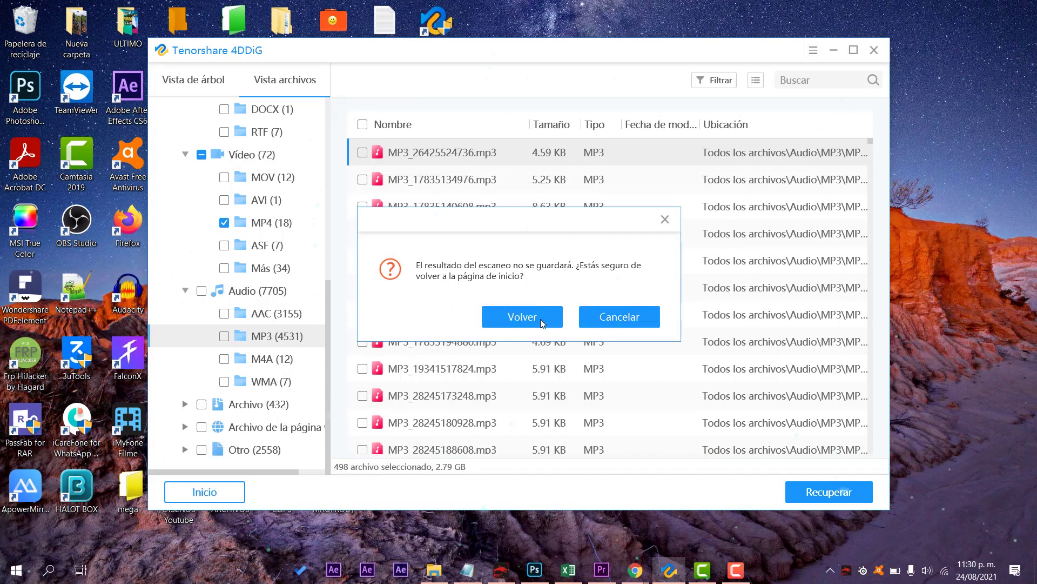
click(540, 319)
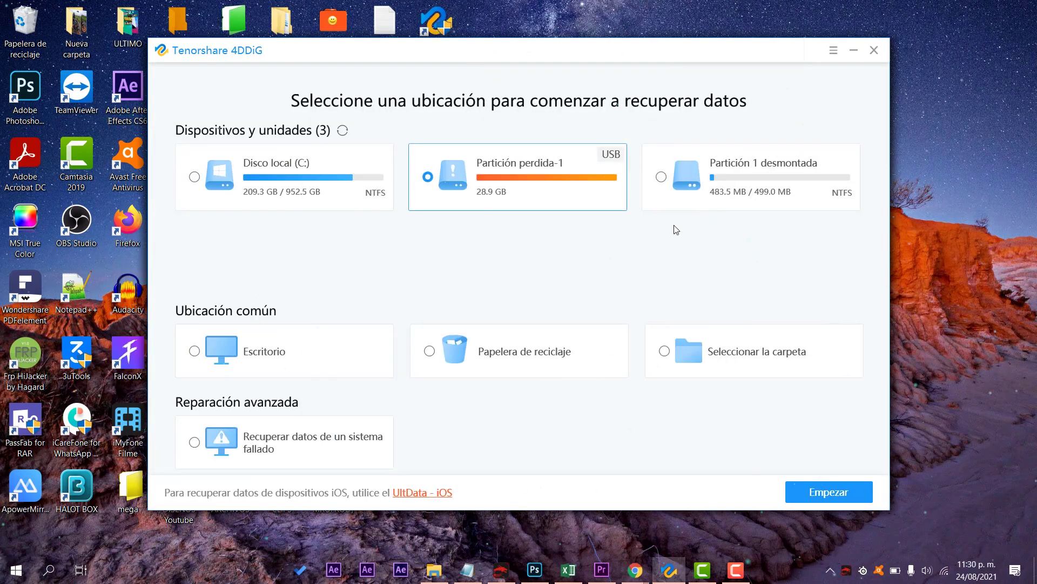